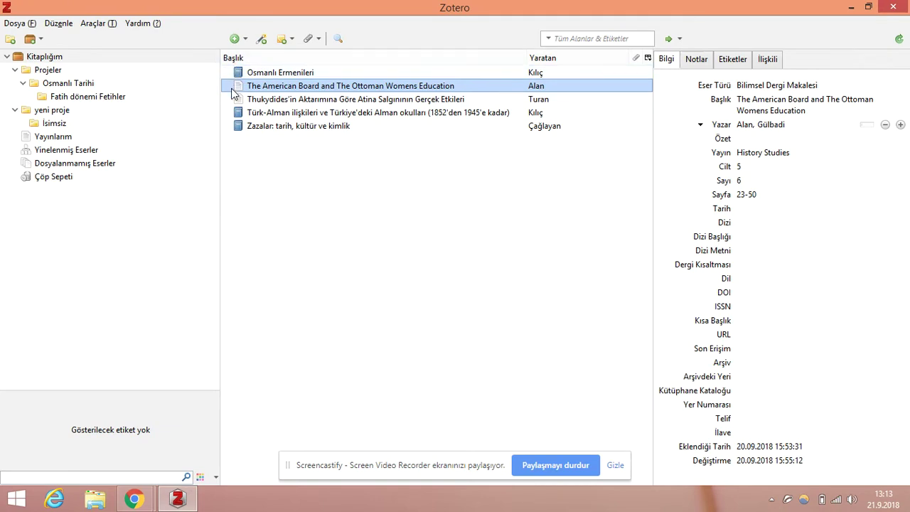
Attach a stored copy of the author-named PDF from the desktop folder to the book "Zazalar: tarih, kültür ve kimlik"
{"action": "left_click", "coordinate": [298, 132]}
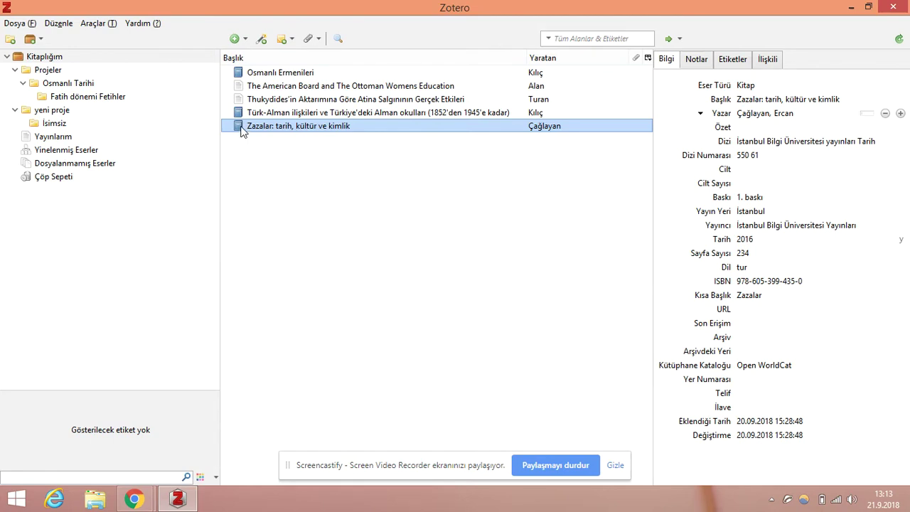
{"action": "right_click", "coordinate": [309, 128]}
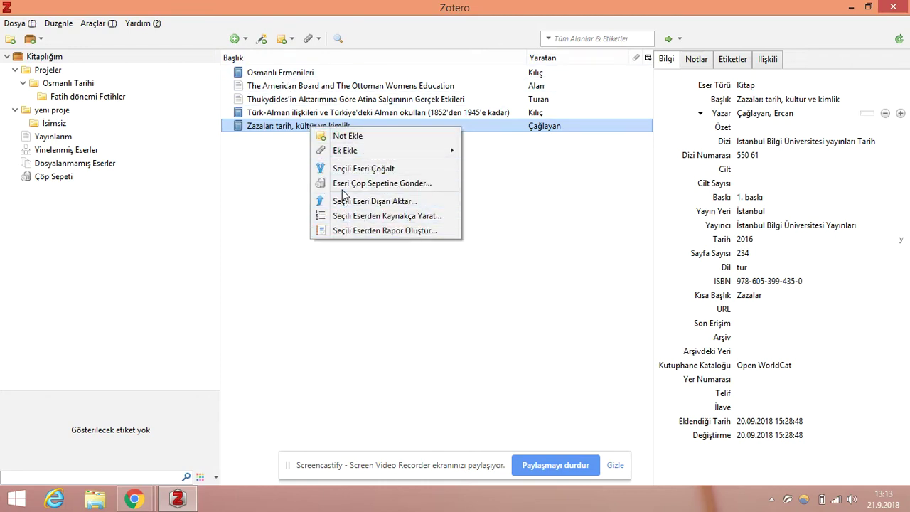
{"action": "mouse_move", "coordinate": [352, 153]}
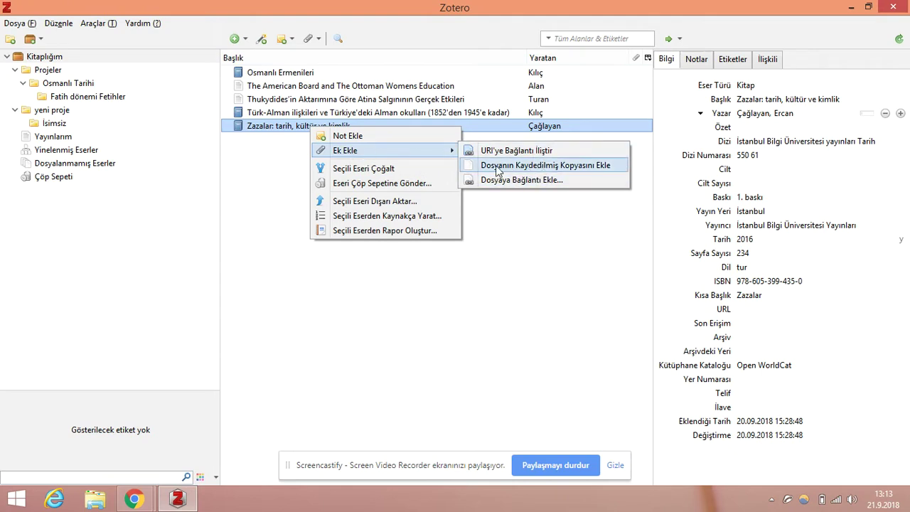
{"action": "left_click", "coordinate": [596, 168]}
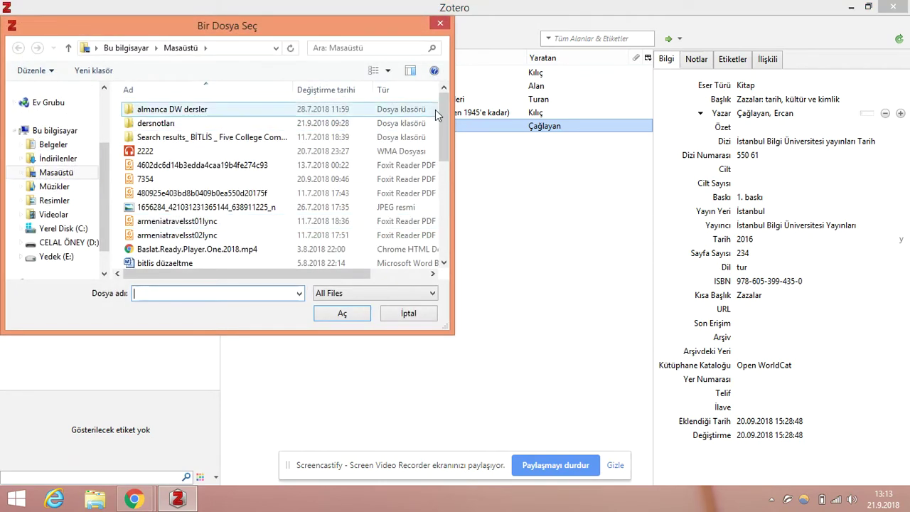
{"action": "left_click_drag", "start_coordinate": [445, 101], "coordinate": [448, 164]}
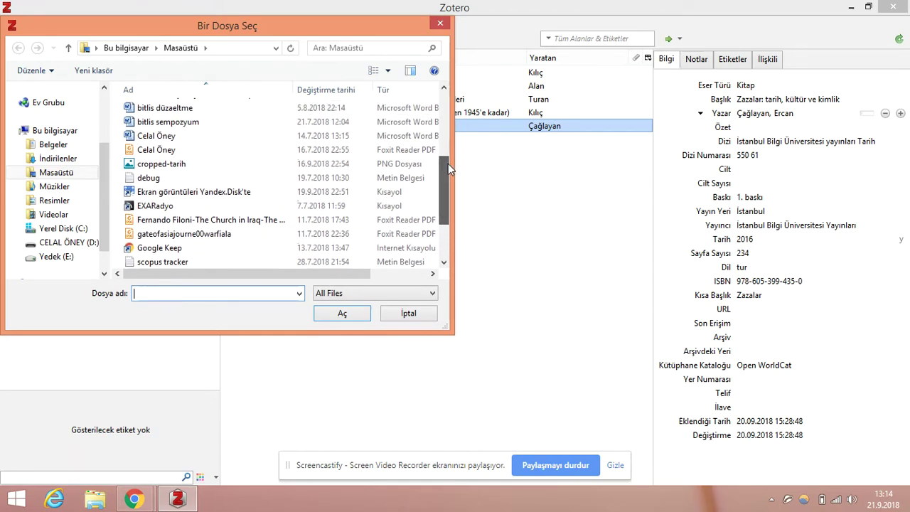
{"action": "left_click", "coordinate": [200, 150]}
{"action": "left_click", "coordinate": [342, 318]}
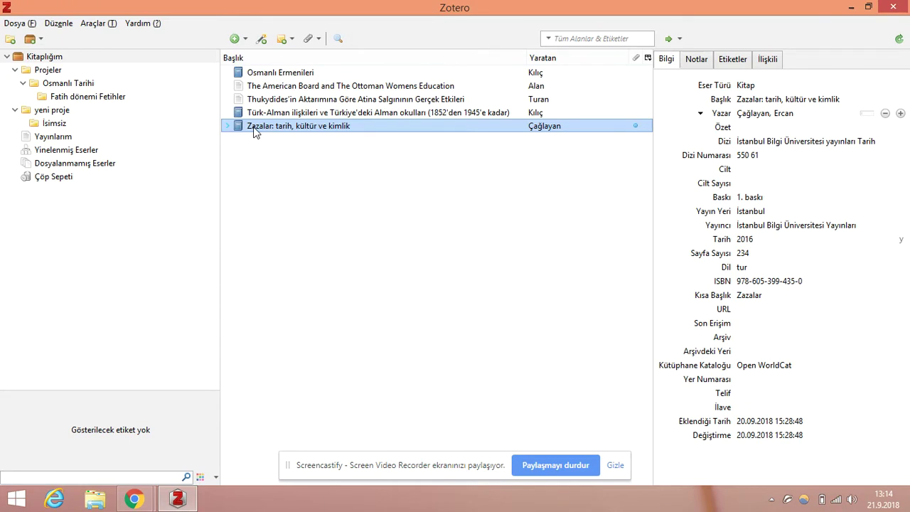
Expand the book "Zazalar: tarih, kültür ve kimlik", open its attached PDF to look through the pages, and close the reader
{"action": "left_click", "coordinate": [228, 126]}
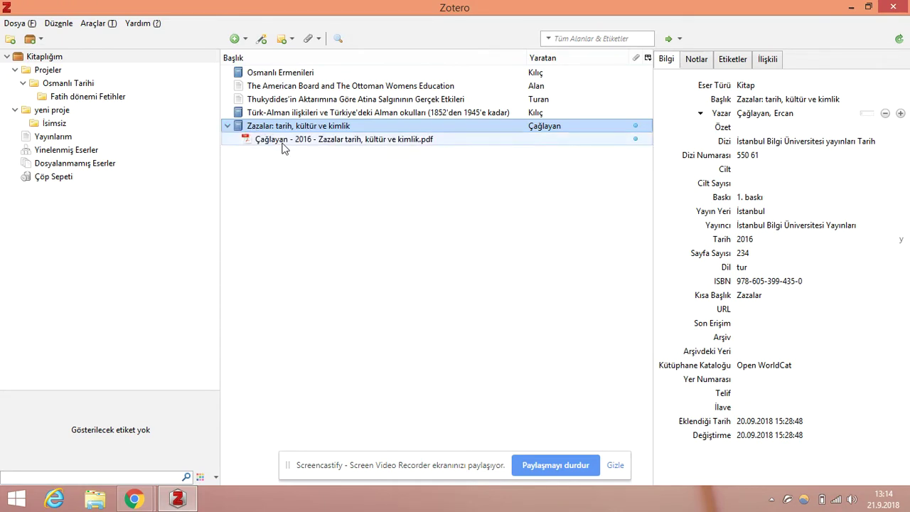
{"action": "double_click", "coordinate": [351, 141]}
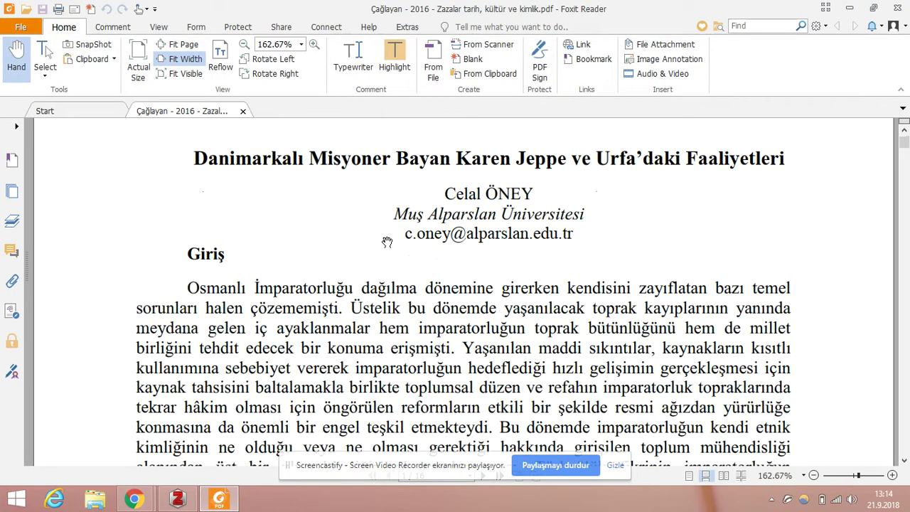
{"action": "scroll", "coordinate": [387, 242], "scroll_direction": "down", "scroll_amount": 10}
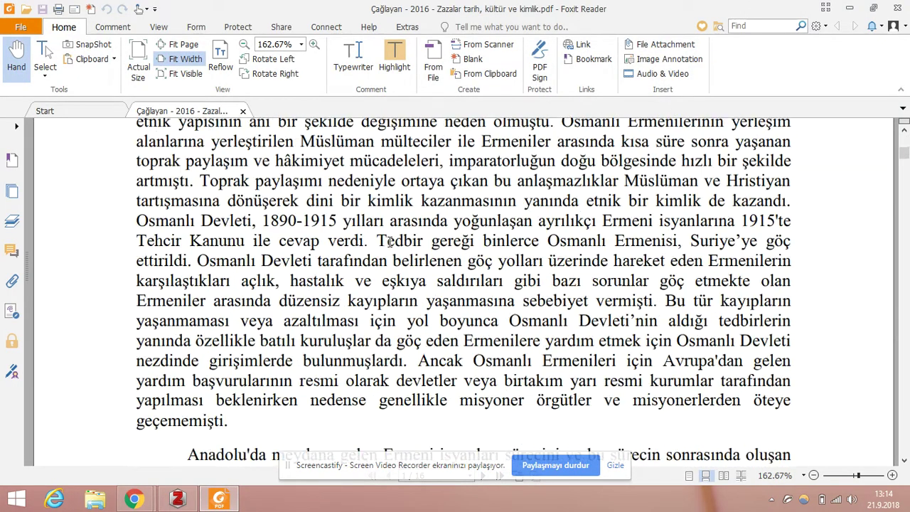
{"action": "scroll", "coordinate": [390, 242], "scroll_direction": "down", "scroll_amount": 10}
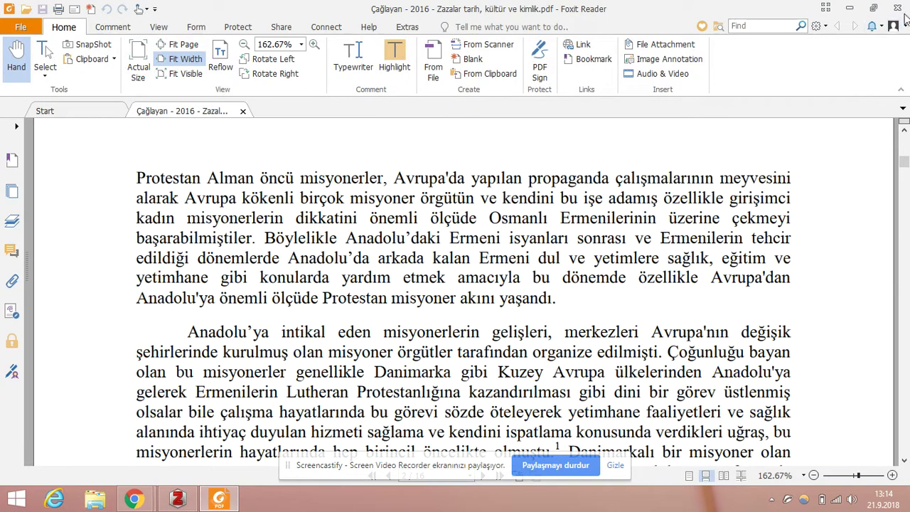
{"action": "left_click", "coordinate": [897, 9]}
Move the PDF attachment of the book "Zazalar: tarih, kültür ve kimlik" to the trash
{"action": "right_click", "coordinate": [339, 147]}
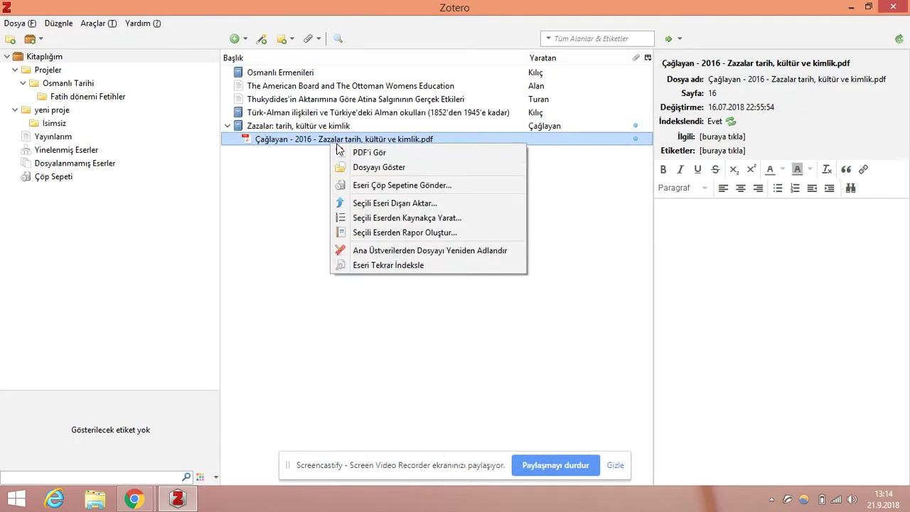
{"action": "left_click", "coordinate": [397, 185]}
{"action": "left_click", "coordinate": [422, 267]}
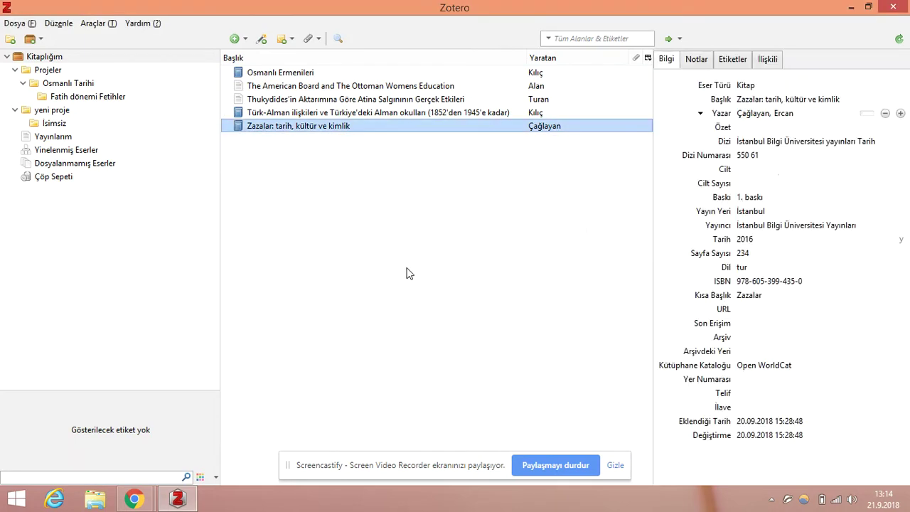
Attach a stored copy of the desktop PDF "The Church in Iraq" to the article "Thukydides'in Aktarımına Göre Atina Salgınının Gerçek Etkileri"
{"action": "left_click", "coordinate": [277, 101]}
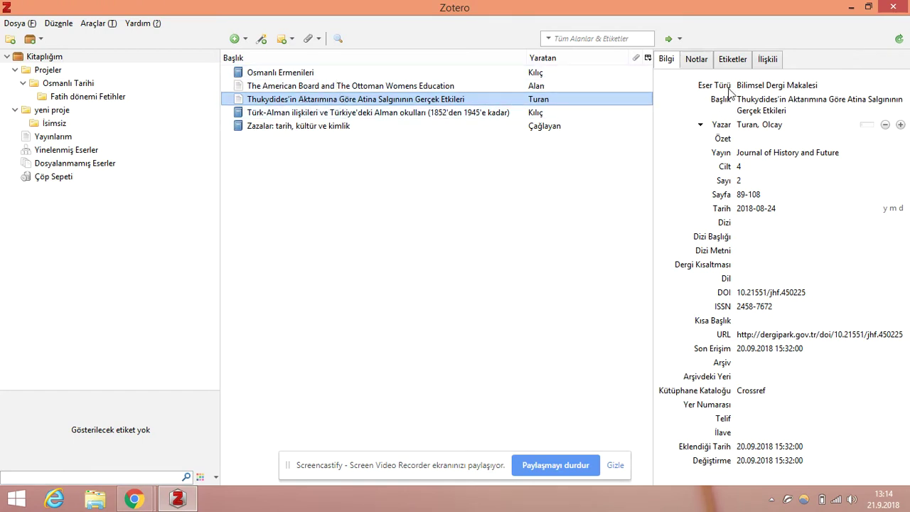
{"action": "right_click", "coordinate": [382, 102]}
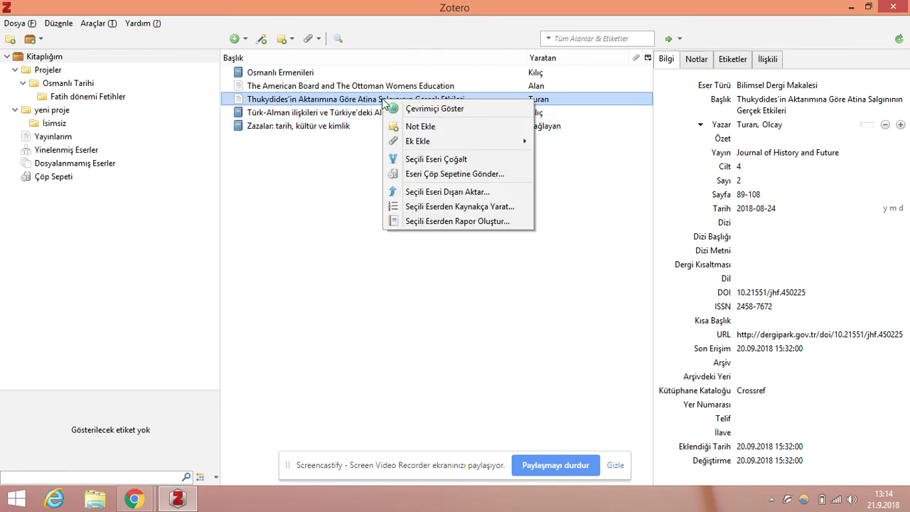
{"action": "mouse_move", "coordinate": [462, 148]}
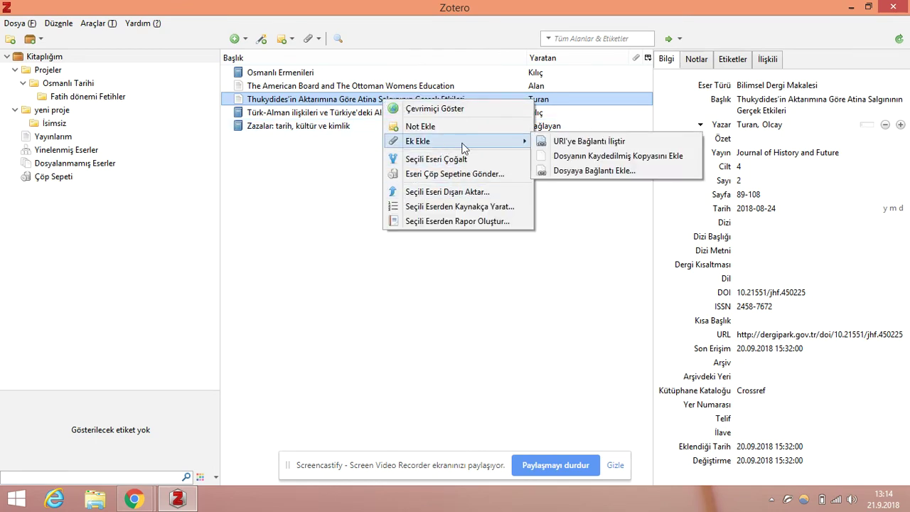
{"action": "left_click", "coordinate": [621, 158]}
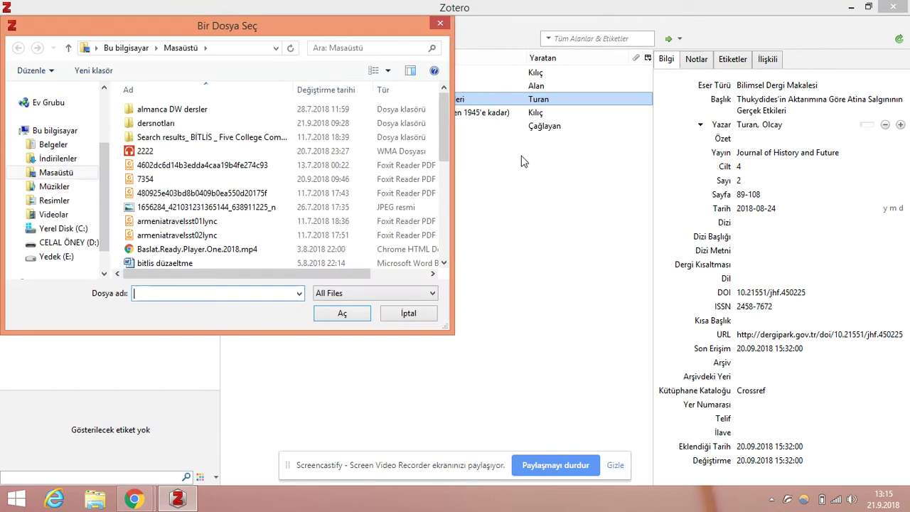
{"action": "left_click_drag", "start_coordinate": [443, 126], "coordinate": [451, 200]}
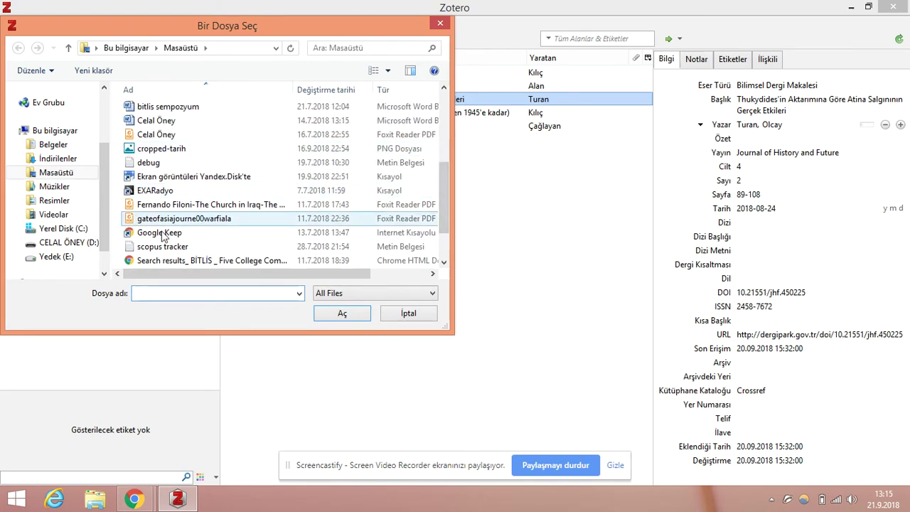
{"action": "double_click", "coordinate": [227, 205]}
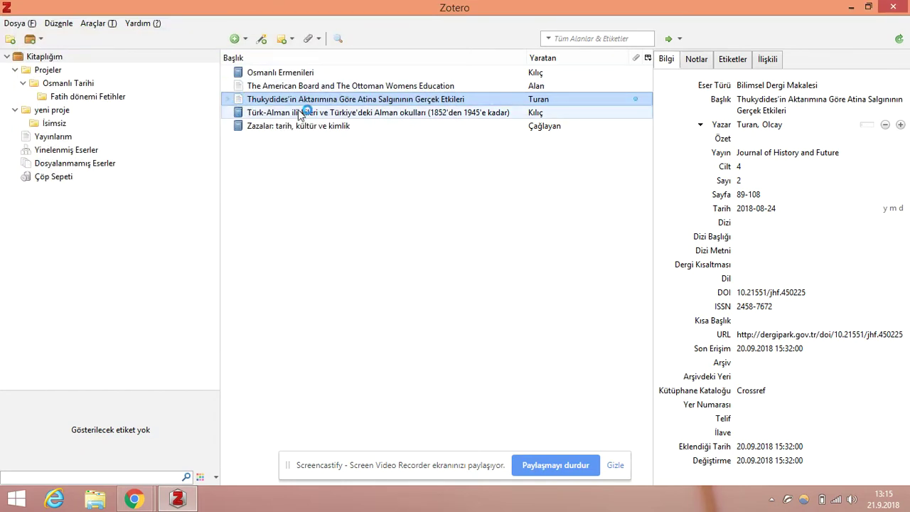
Expand the Thukydides article, open its attached PDF to look through the first pages, and close the reader
{"action": "left_click", "coordinate": [228, 99]}
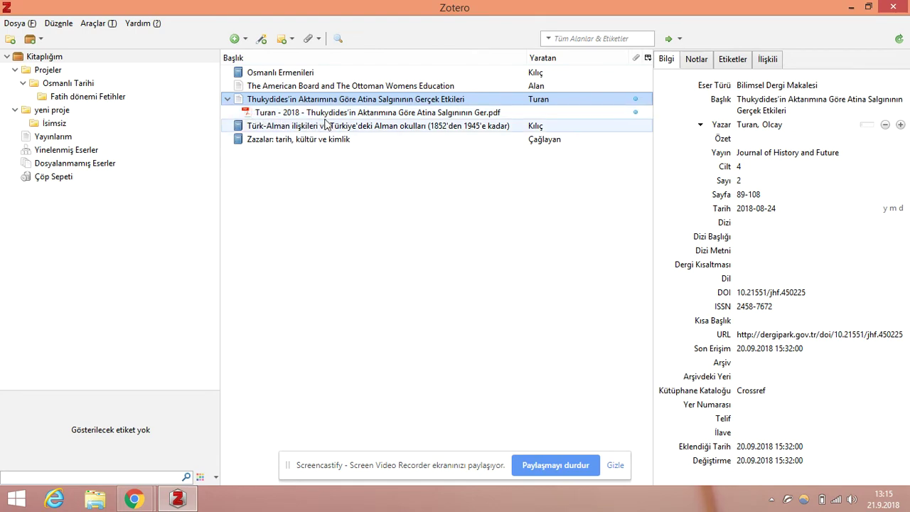
{"action": "double_click", "coordinate": [427, 115]}
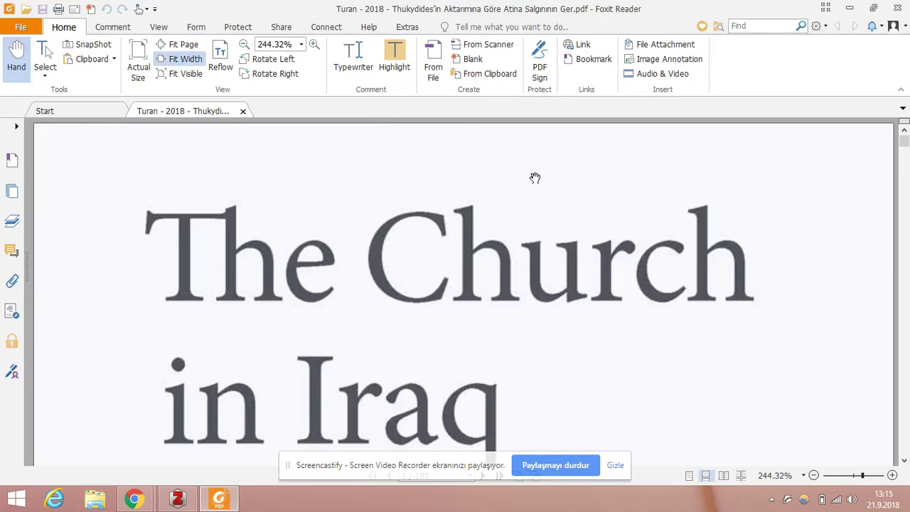
{"action": "scroll", "coordinate": [560, 298], "scroll_direction": "down", "scroll_amount": 10}
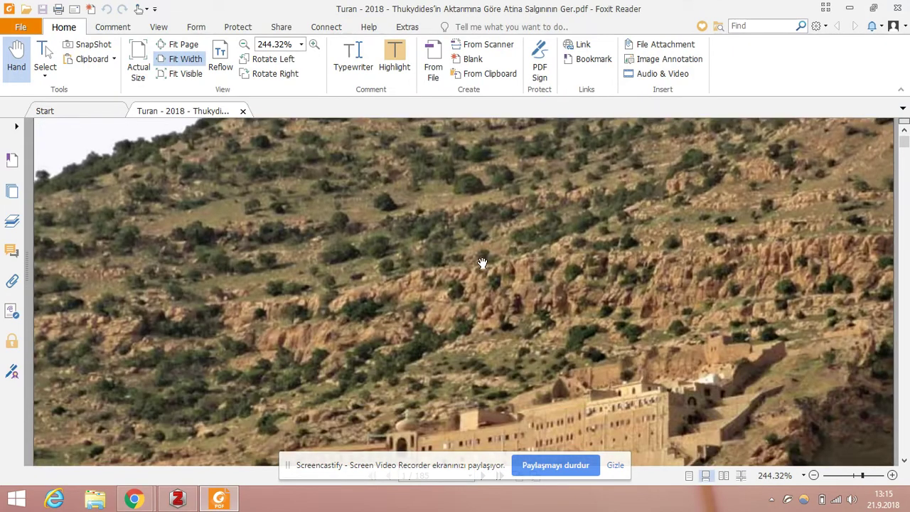
{"action": "scroll", "coordinate": [482, 264], "scroll_direction": "down", "scroll_amount": 10}
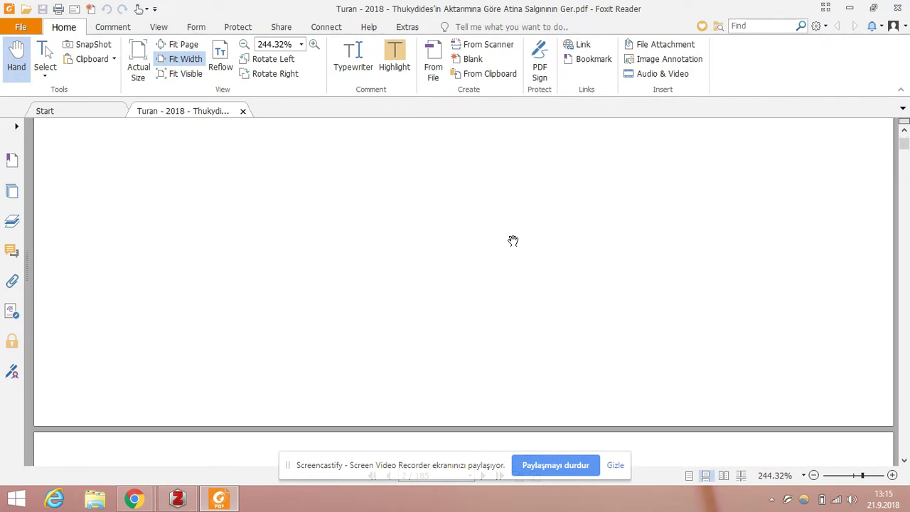
{"action": "scroll", "coordinate": [513, 241], "scroll_direction": "down", "scroll_amount": 5}
{"action": "left_click", "coordinate": [898, 7]}
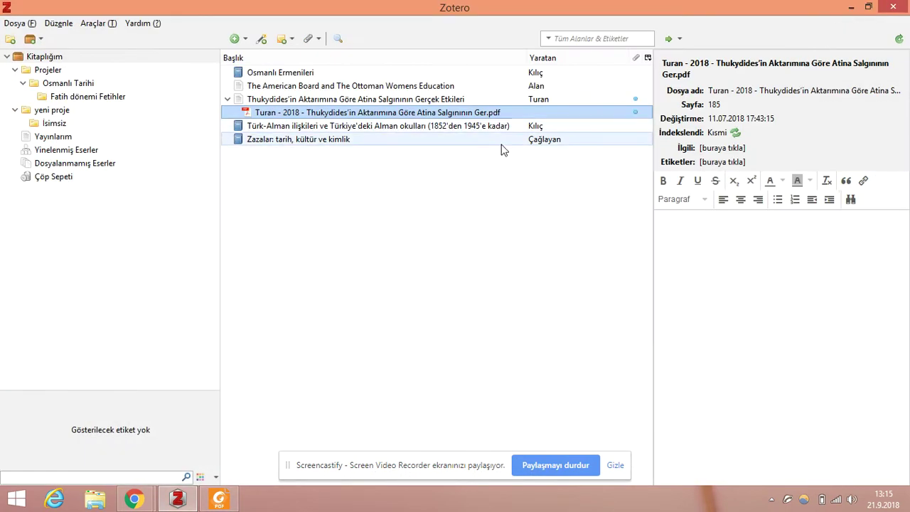
Move the PDF attachment of the Thukydides article to the trash
{"action": "right_click", "coordinate": [290, 117]}
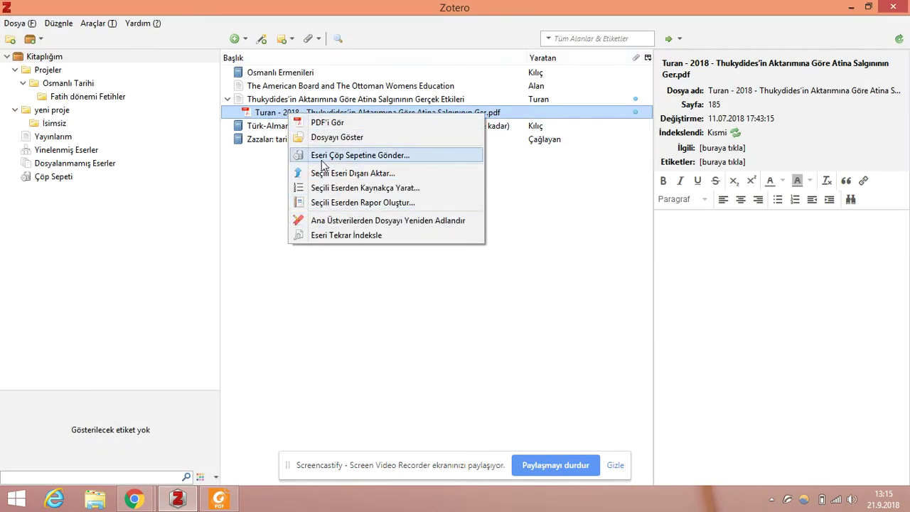
{"action": "left_click", "coordinate": [402, 156]}
{"action": "left_click", "coordinate": [425, 264]}
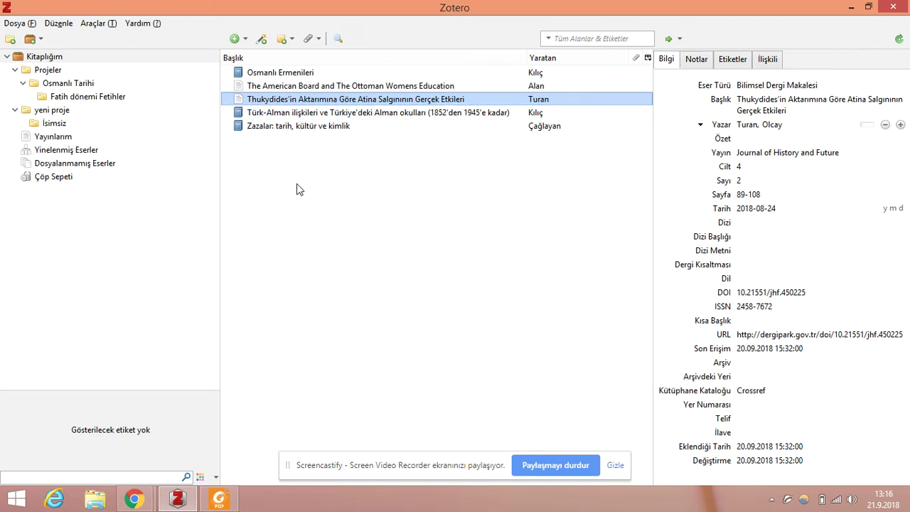
Switch to Chrome, search Google for "ankara dergiler" in a new tab, and open the Ankara Üniversitesi Dergiler Veritabanı site
{"action": "left_click", "coordinate": [134, 500]}
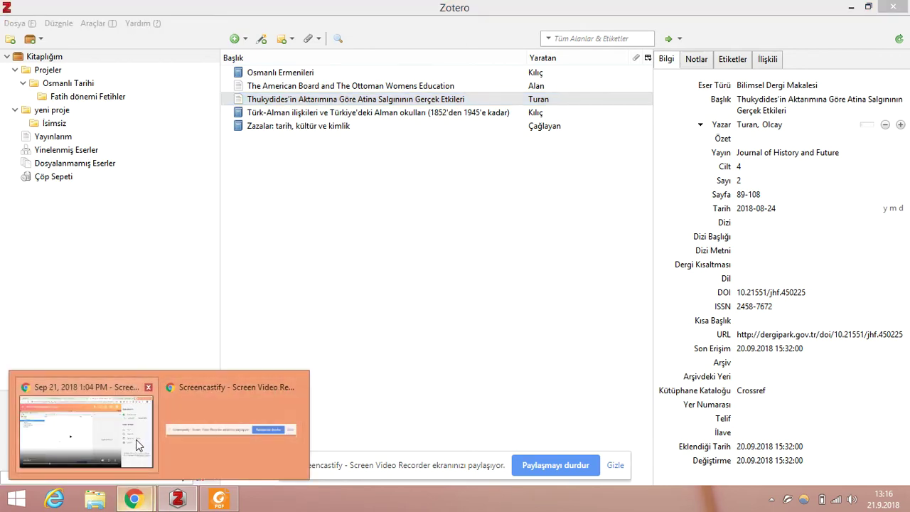
{"action": "left_click", "coordinate": [117, 442]}
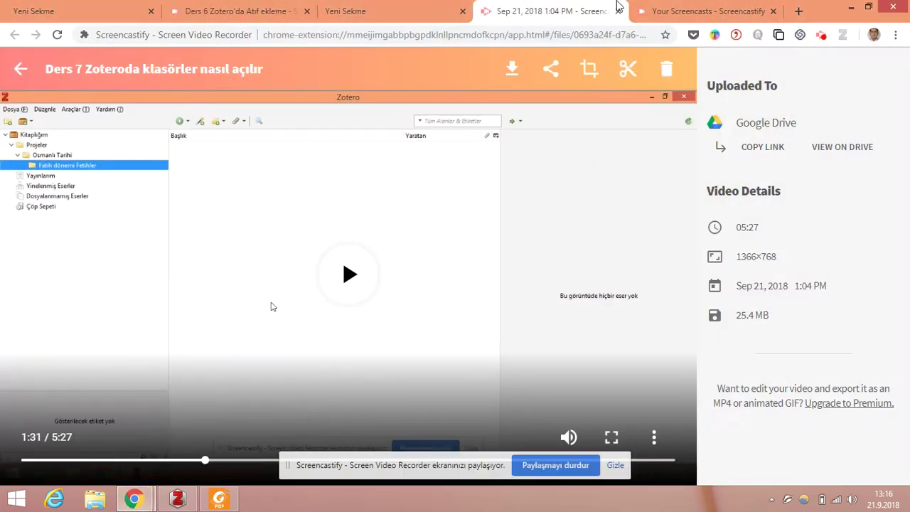
{"action": "left_click", "coordinate": [799, 10]}
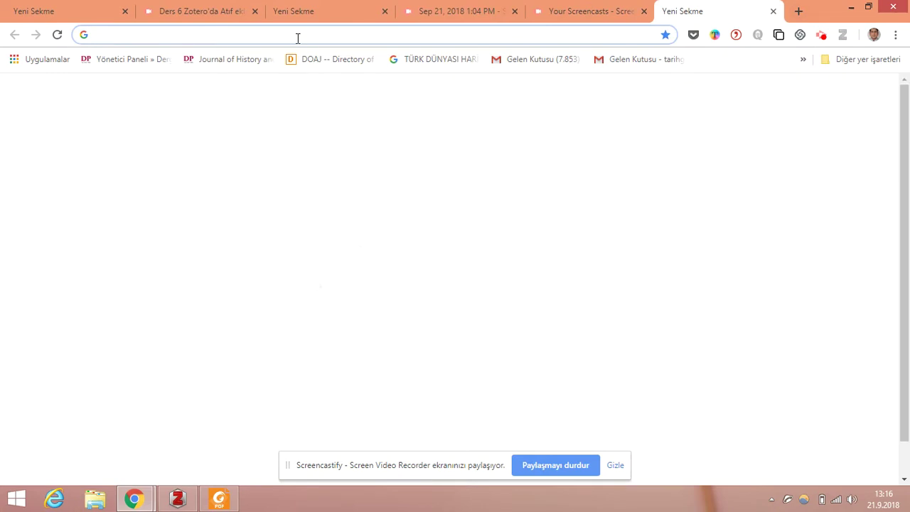
{"action": "left_click", "coordinate": [270, 260]}
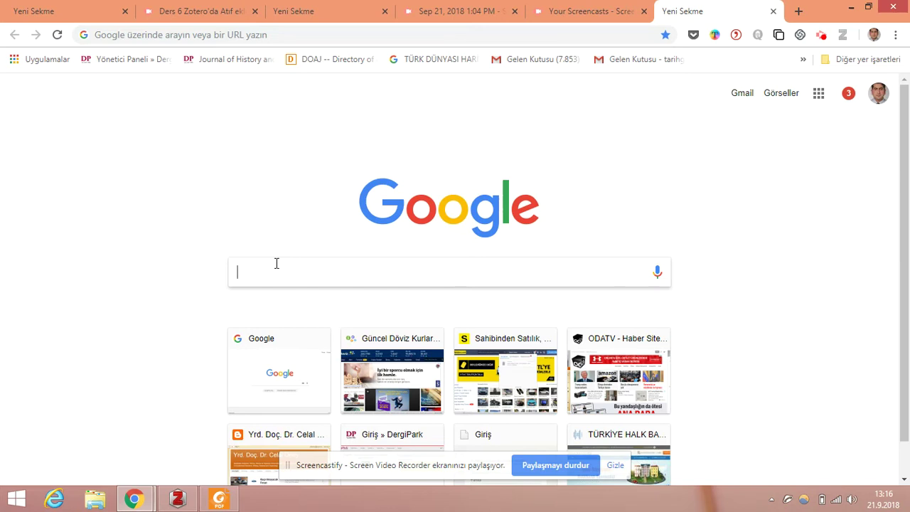
{"action": "type", "text": "ankara der"}
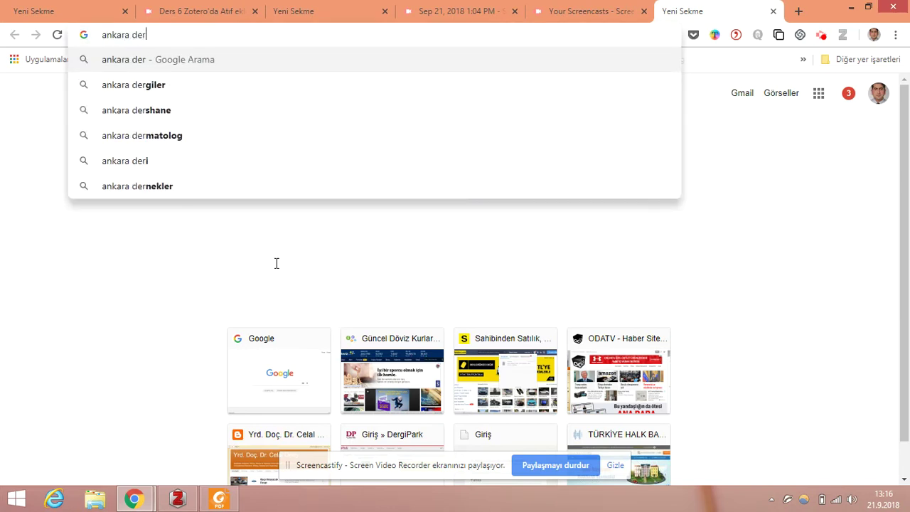
{"action": "type", "text": "giler"}
{"action": "key", "text": "Return"}
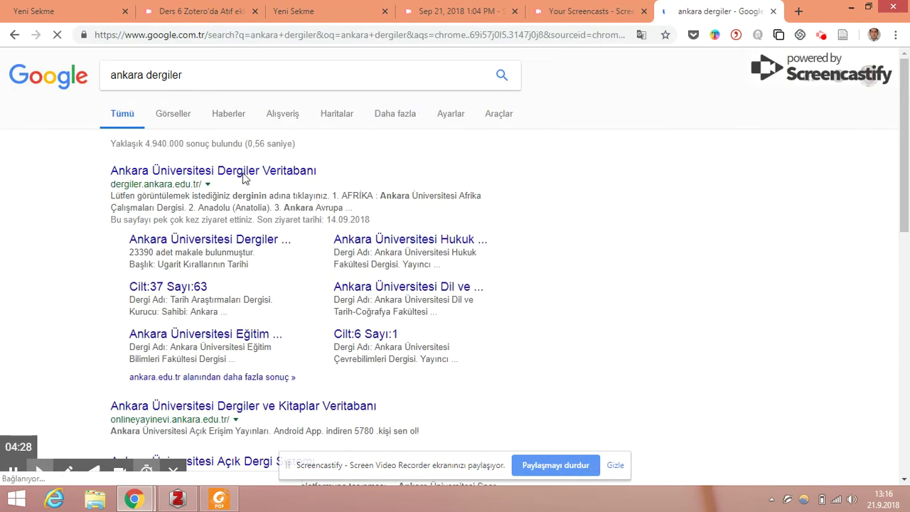
{"action": "left_click", "coordinate": [299, 174]}
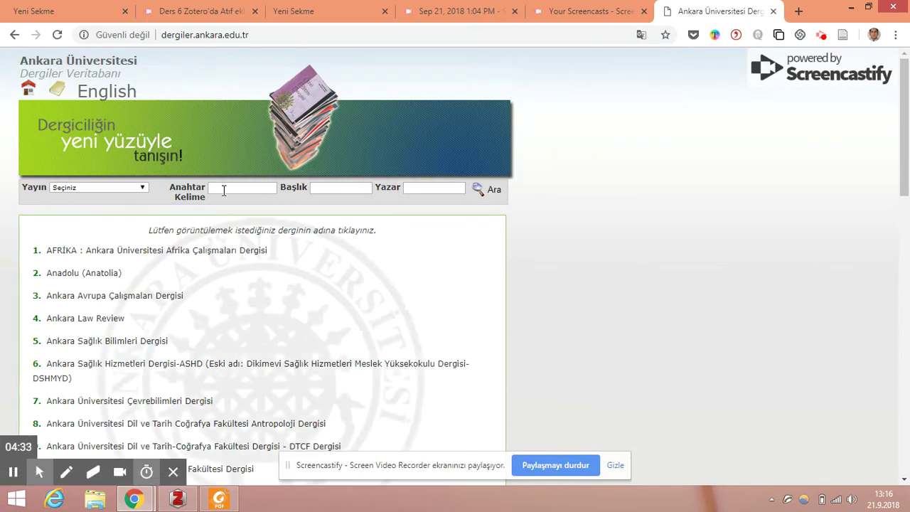
Search the Ankara University journal database by the keyword "ermenleri"
{"action": "left_click", "coordinate": [231, 190]}
{"action": "type", "text": "ermenleri"}
{"action": "key", "text": "Return"}
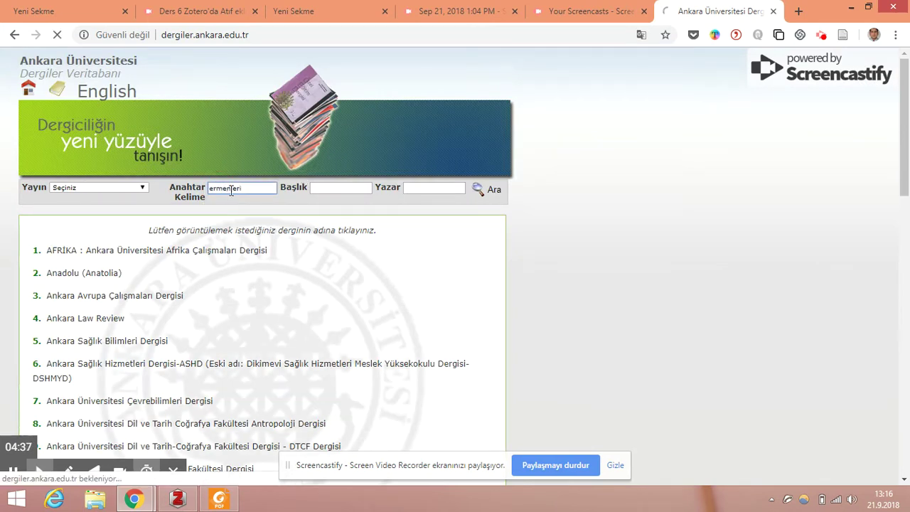
{"action": "left_click", "coordinate": [268, 186]}
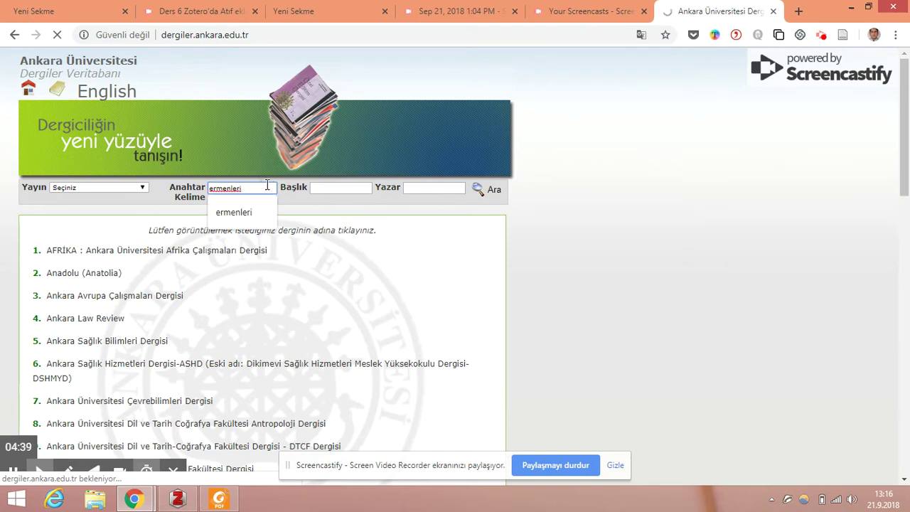
{"action": "left_click", "coordinate": [257, 187]}
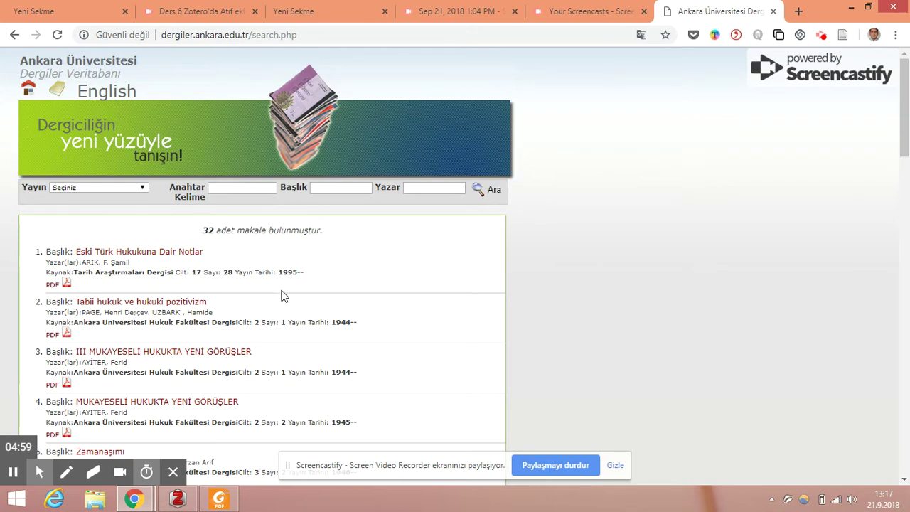
Open the article "ALMAN HUKUKUNUN TARİHİ GELİŞMESİNE BİR BAKIŞ" from the search results and look through its journal issue's contents
{"action": "scroll", "coordinate": [470, 306], "scroll_direction": "down", "scroll_amount": 4}
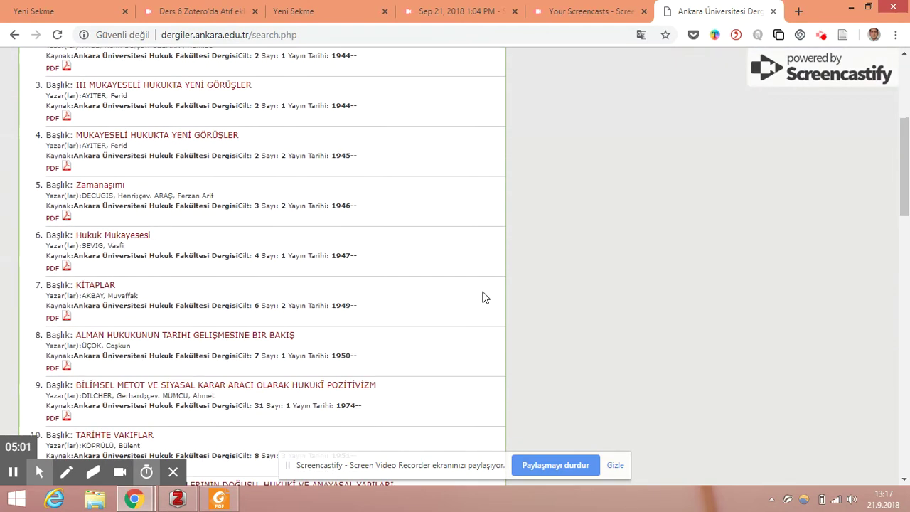
{"action": "scroll", "coordinate": [479, 297], "scroll_direction": "down", "scroll_amount": 1}
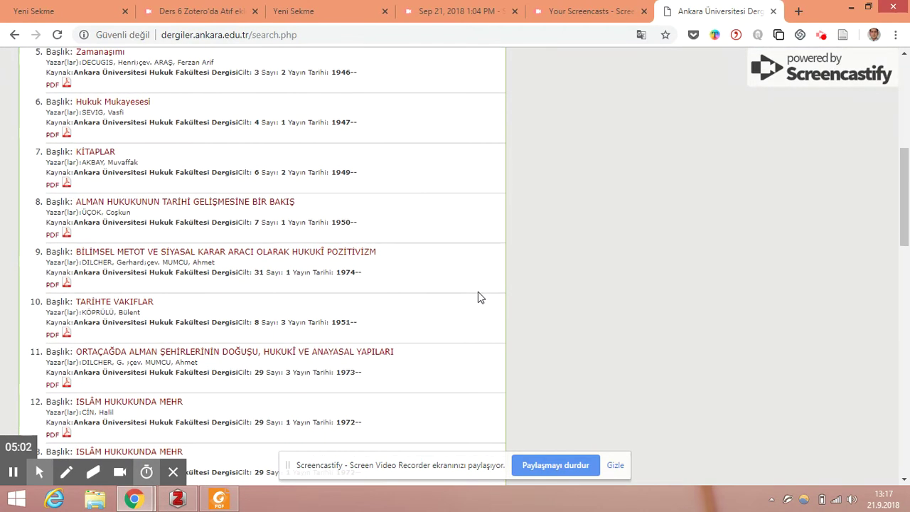
{"action": "left_click", "coordinate": [268, 202]}
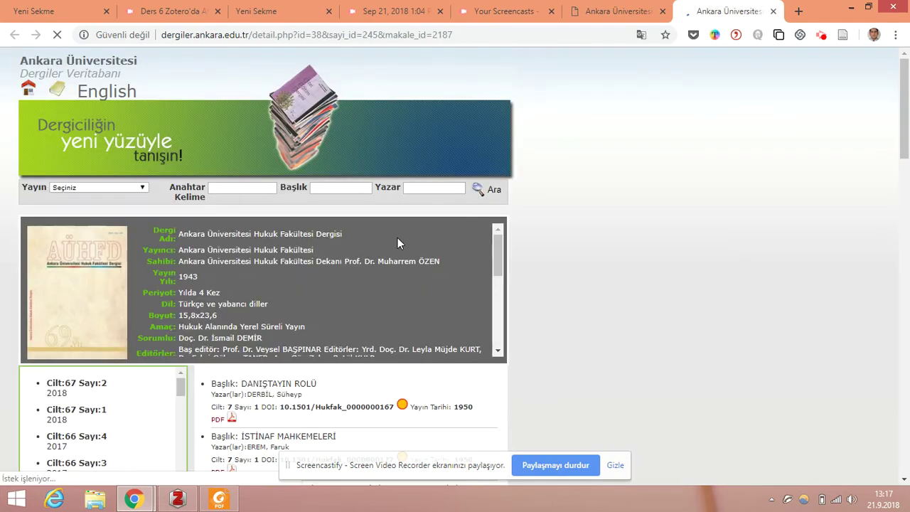
{"action": "scroll", "coordinate": [332, 256], "scroll_direction": "down", "scroll_amount": 2}
{"action": "scroll", "coordinate": [640, 285], "scroll_direction": "down", "scroll_amount": 5}
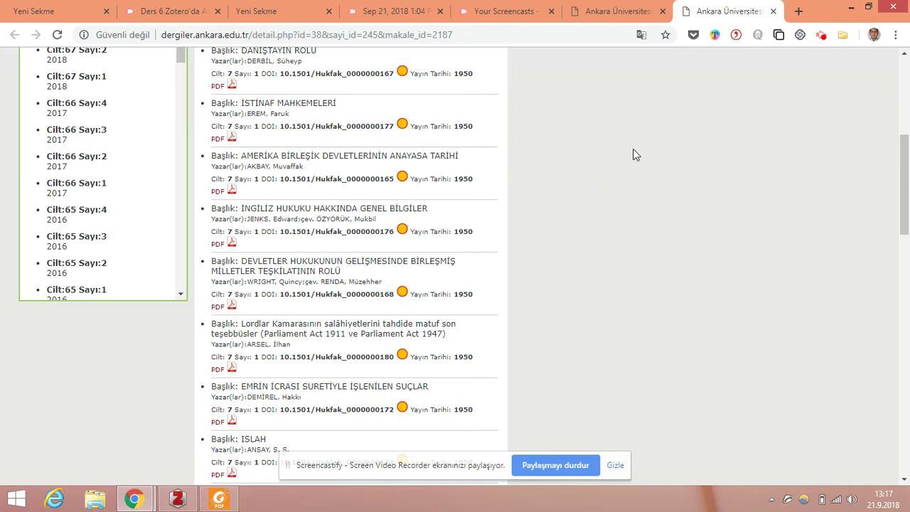
Start saving the issue's articles to Zotero and expand the save destination to show the collections under Kitaplığım
{"action": "left_click", "coordinate": [842, 35]}
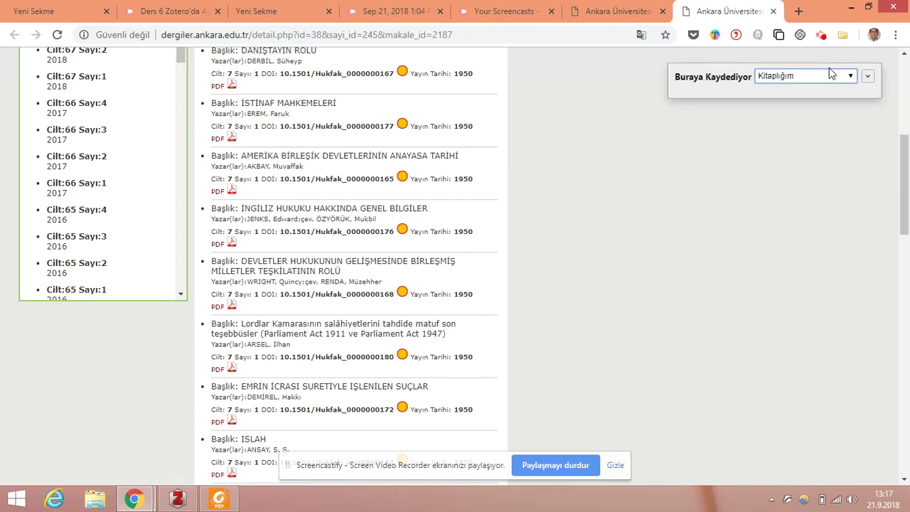
{"action": "left_click", "coordinate": [841, 78]}
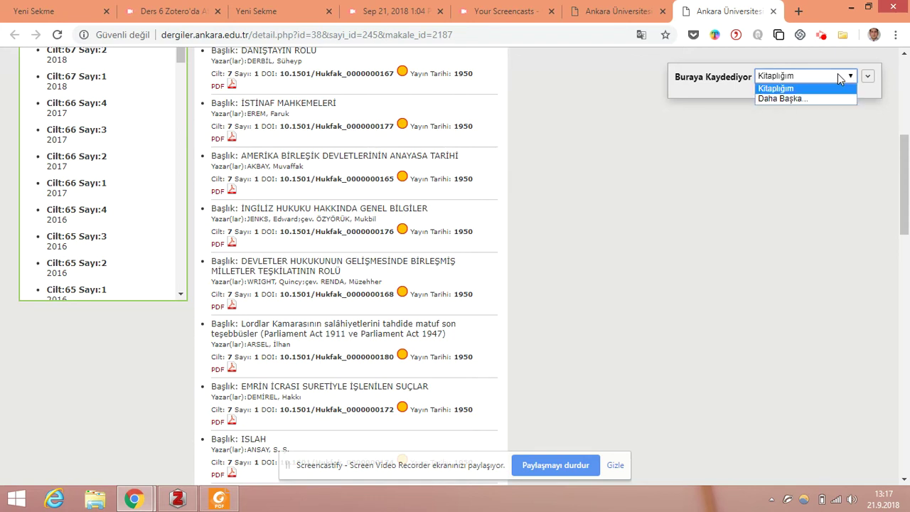
{"action": "left_click", "coordinate": [812, 100]}
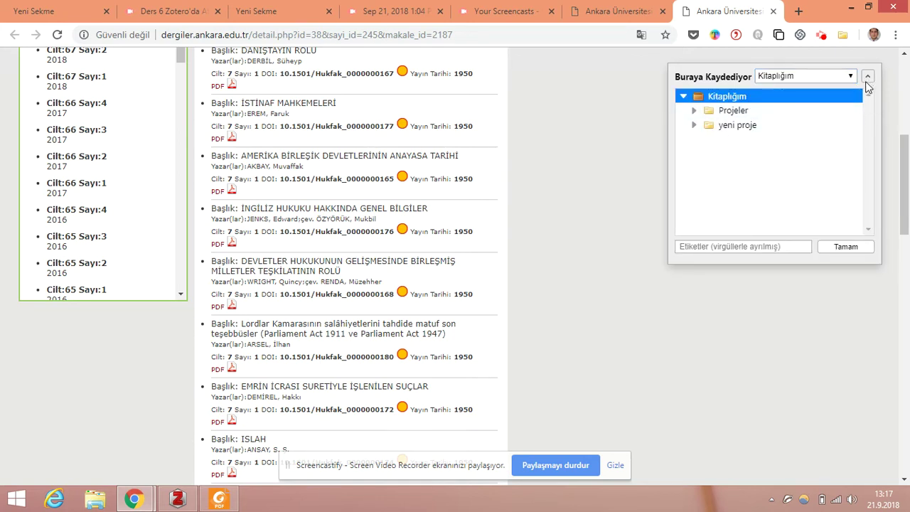
{"action": "left_click", "coordinate": [747, 62]}
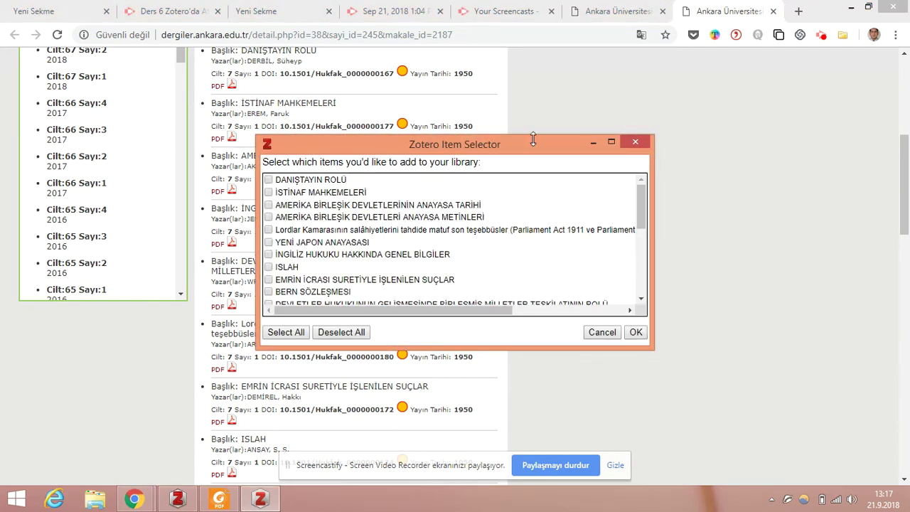
Select "DÜNYANIN EN ESKİ KANUNNAMELERİ" and "HUKUK SOSYOLOJİSİNİN MÜBEŞŞİRLERİ" in the item selector and add them to the library
{"action": "left_click_drag", "start_coordinate": [523, 145], "coordinate": [588, 132]}
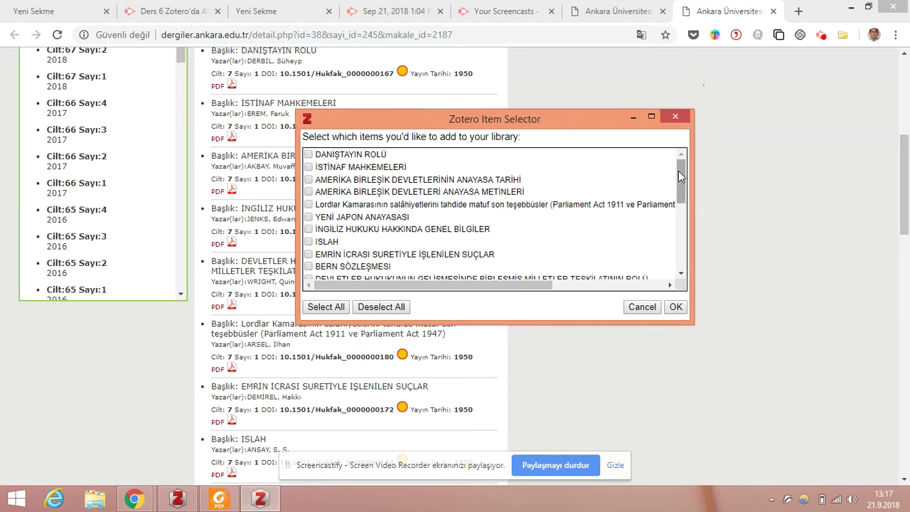
{"action": "mouse_move", "coordinate": [679, 176]}
{"action": "left_mouse_down"}
{"action": "mouse_move", "coordinate": [675, 254]}
{"action": "mouse_move", "coordinate": [683, 169]}
{"action": "left_mouse_up"}
{"action": "left_click_drag", "start_coordinate": [682, 181], "coordinate": [681, 227]}
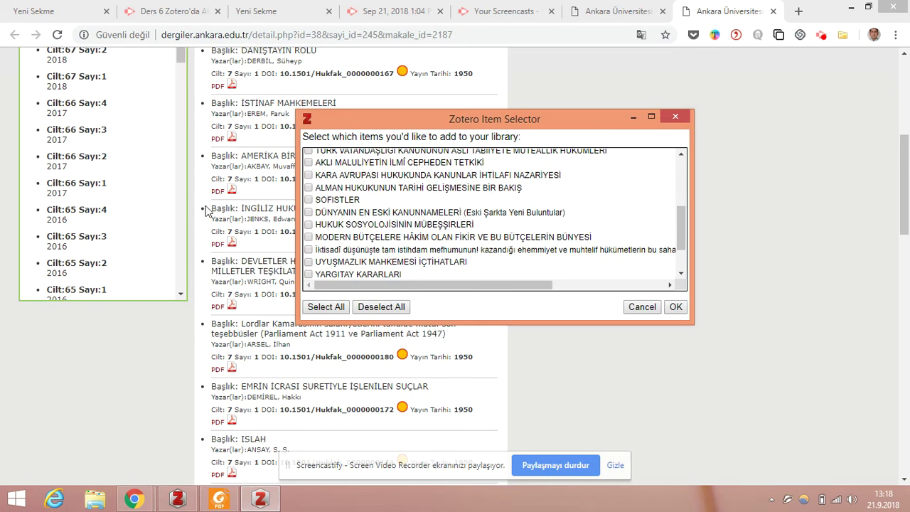
{"action": "left_click", "coordinate": [309, 212]}
{"action": "left_click", "coordinate": [309, 224]}
{"action": "left_click", "coordinate": [676, 306]}
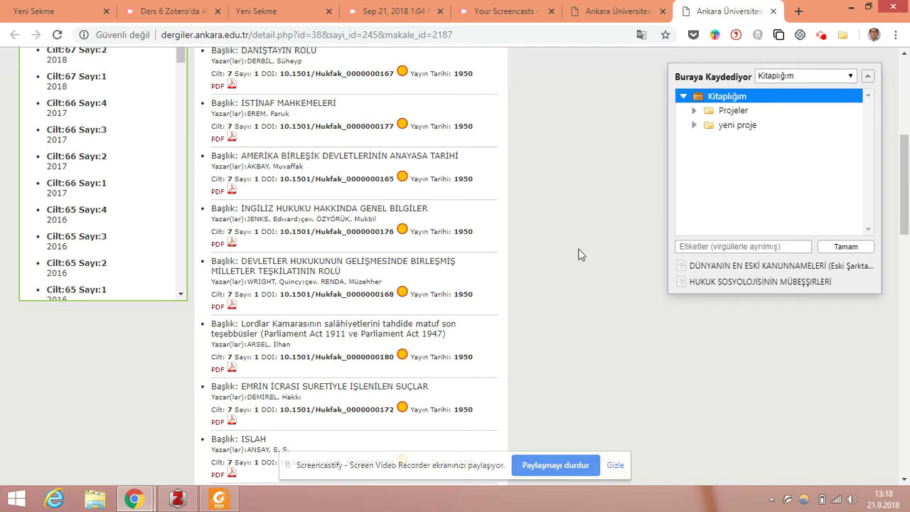
Switch to Zotero, review the bibliographic details of the newly saved articles, and minimize the window
{"action": "left_click", "coordinate": [178, 499]}
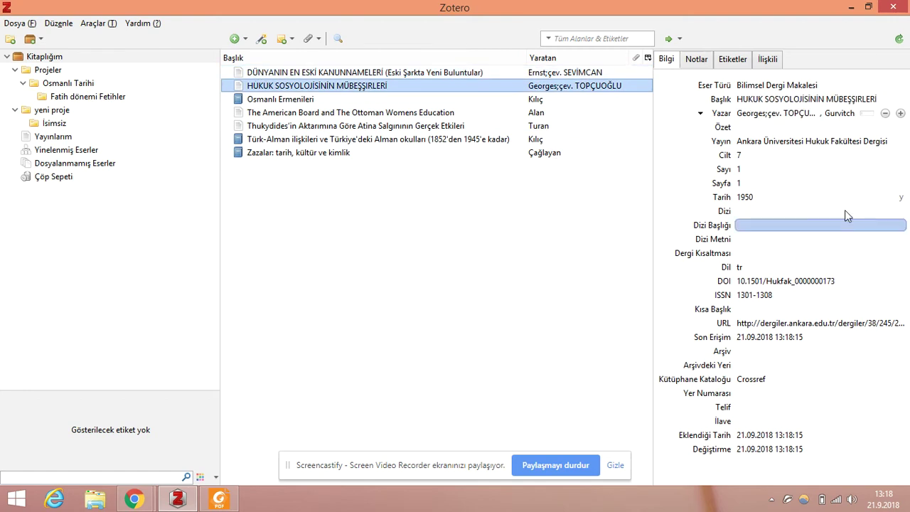
{"action": "left_click", "coordinate": [489, 70]}
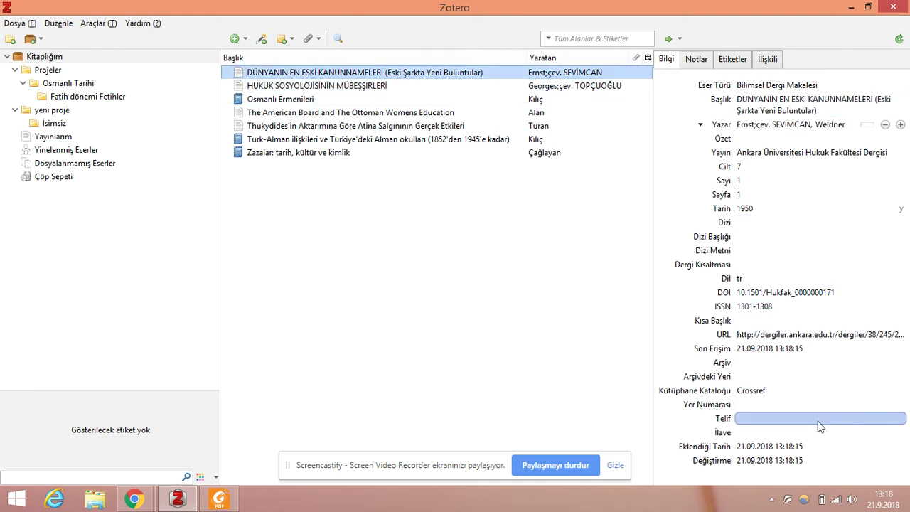
{"action": "left_click", "coordinate": [851, 7]}
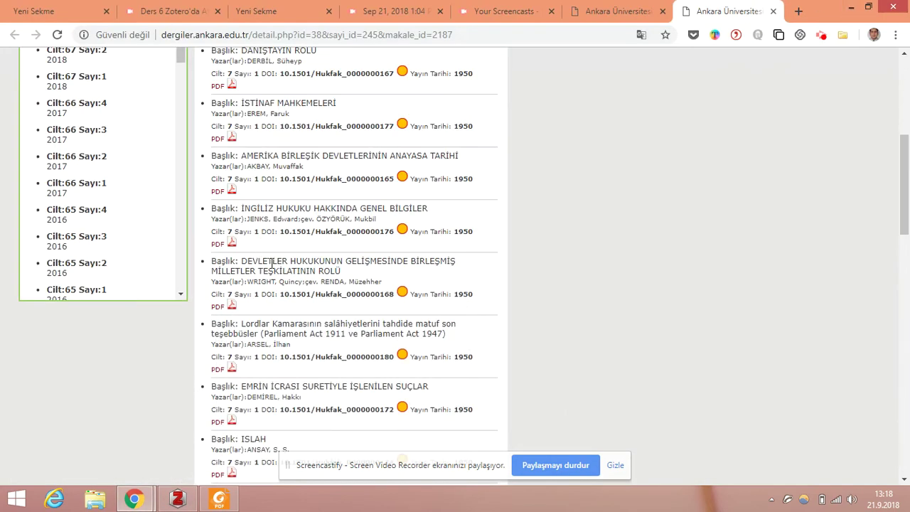
Open the PDF of "DEVLETLER HUKUKUNUN GELİŞMESİNDE BİRLEŞMİŞ MİLLETLER TEŞKİLATININ ROLÜ" and skim its first page
{"action": "left_click", "coordinate": [229, 306]}
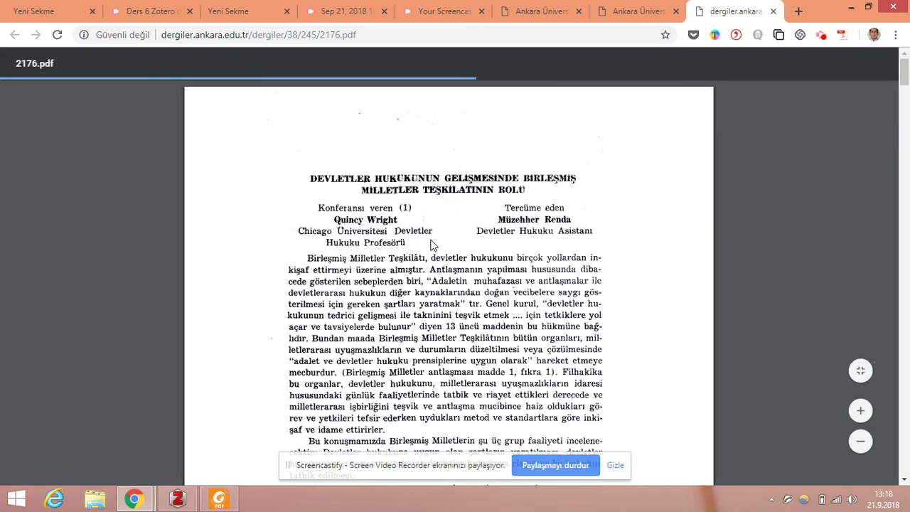
{"action": "scroll", "coordinate": [342, 246], "scroll_direction": "down", "scroll_amount": 5}
{"action": "scroll", "coordinate": [355, 220], "scroll_direction": "up", "scroll_amount": 3}
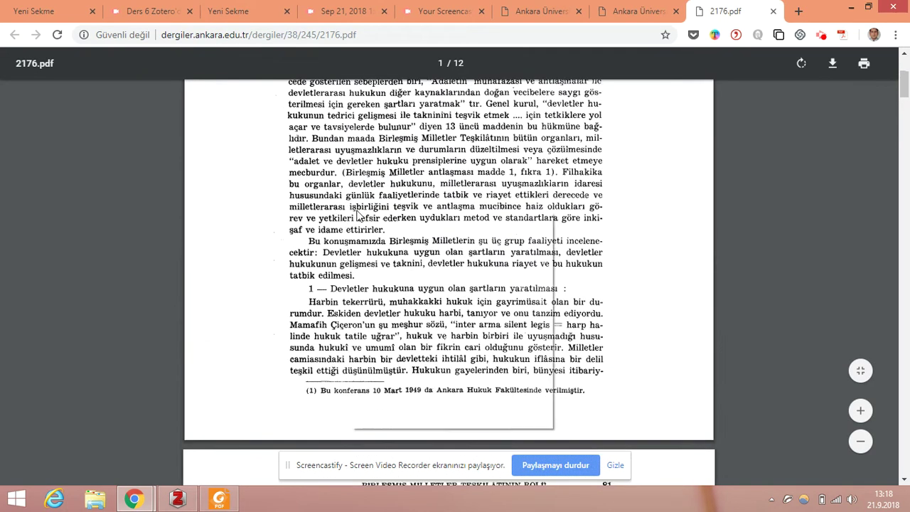
{"action": "left_click", "coordinate": [366, 170]}
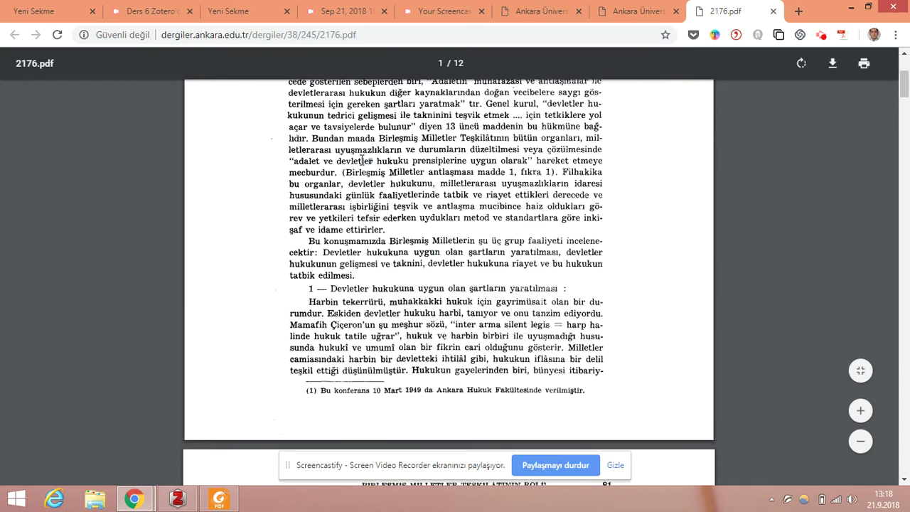
Try to save the open PDF directly to Zotero, and look for it in the Kitaplığım library
{"action": "right_click", "coordinate": [371, 170]}
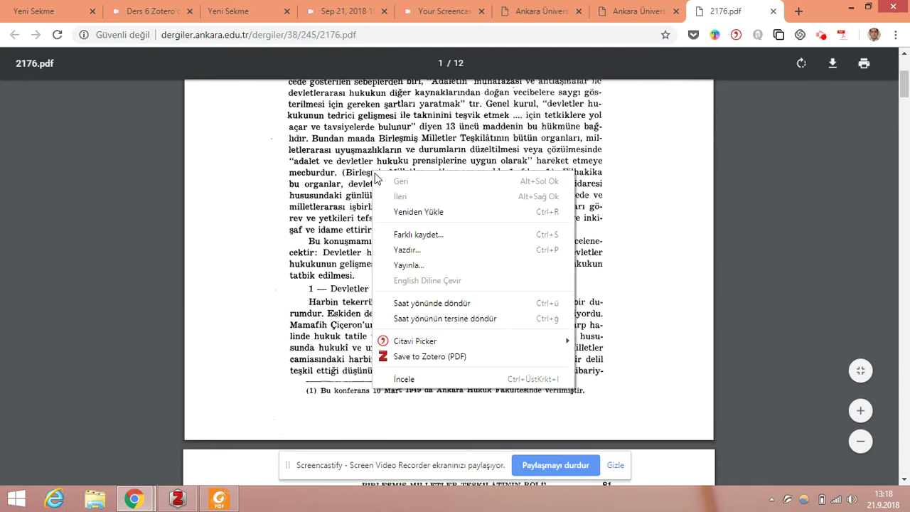
{"action": "left_click", "coordinate": [448, 359]}
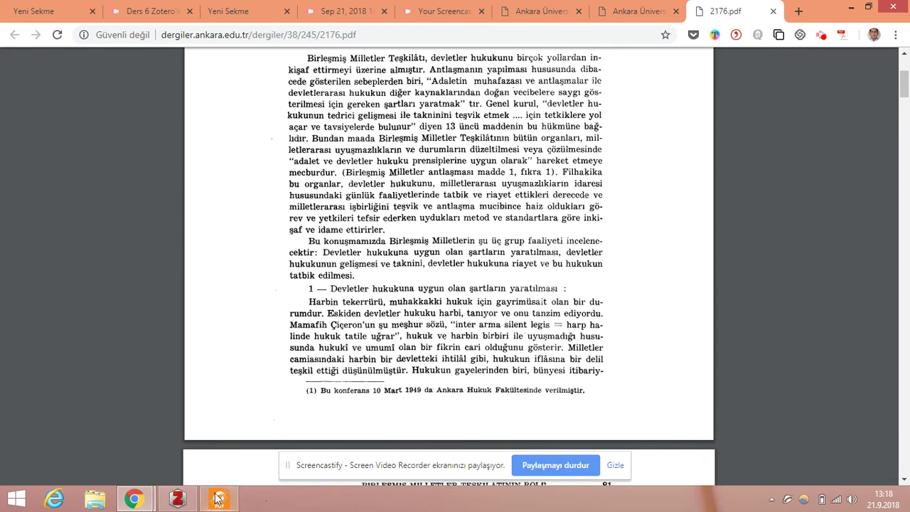
{"action": "left_click", "coordinate": [177, 500]}
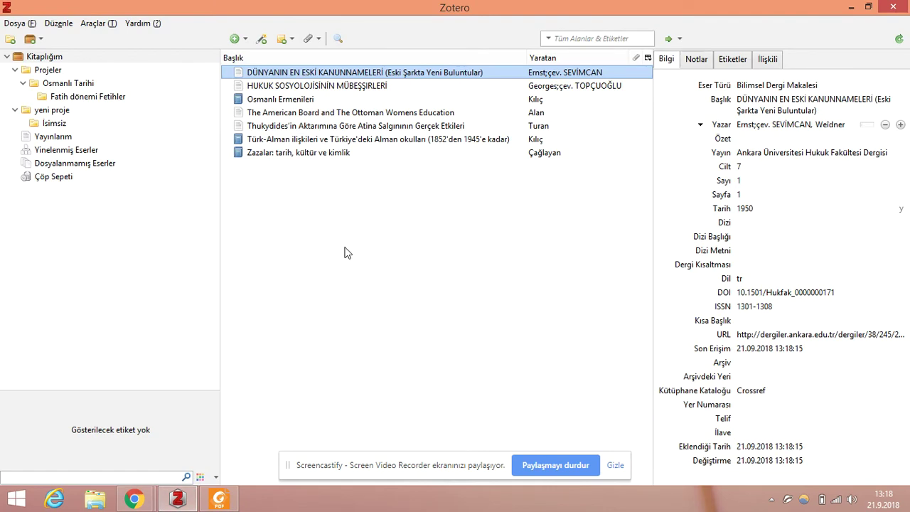
{"action": "left_click", "coordinate": [57, 56]}
{"action": "left_click", "coordinate": [466, 232]}
Return to the PDF in Chrome, try again to save it to Zotero, and check the library items for it
{"action": "left_click", "coordinate": [135, 500]}
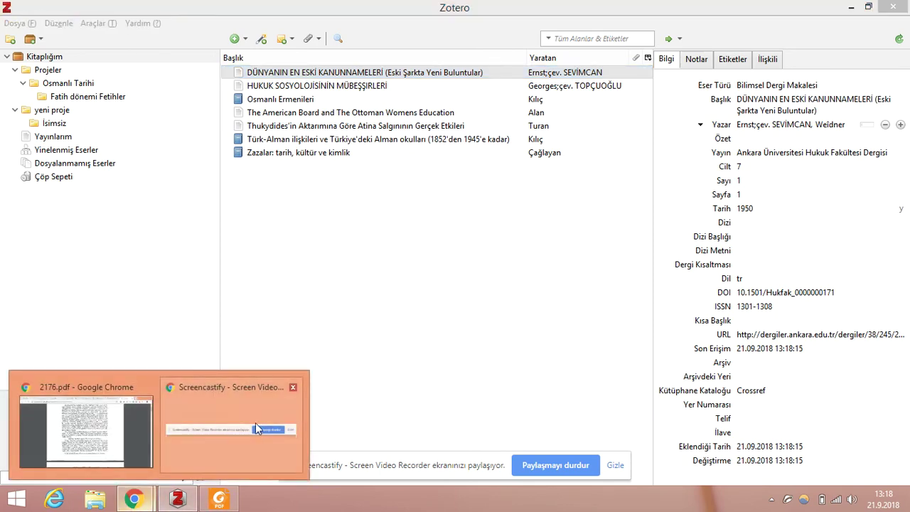
{"action": "left_click", "coordinate": [128, 432]}
{"action": "right_click", "coordinate": [422, 189]}
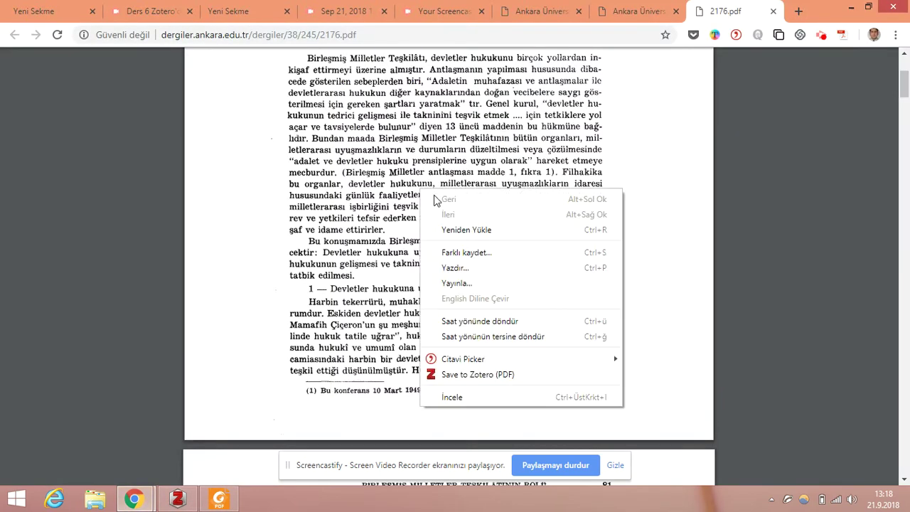
{"action": "left_click", "coordinate": [493, 434]}
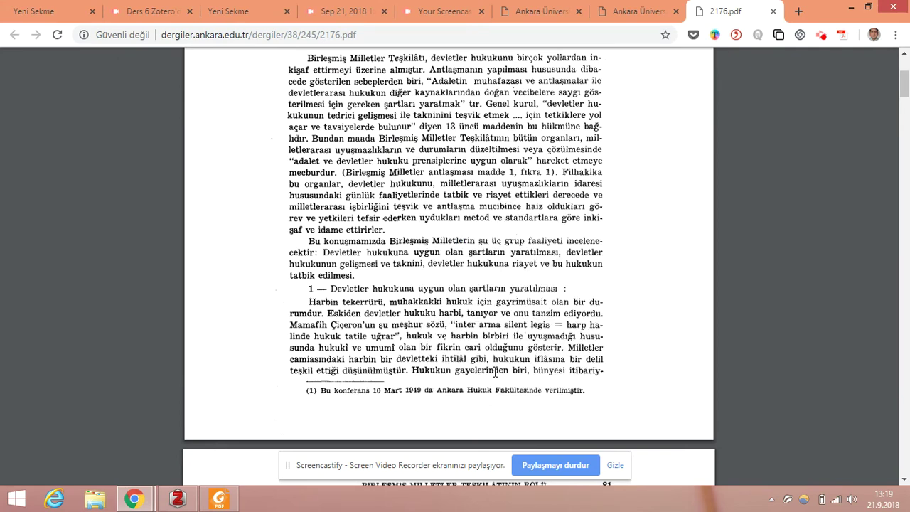
{"action": "mouse_move", "coordinate": [184, 503]}
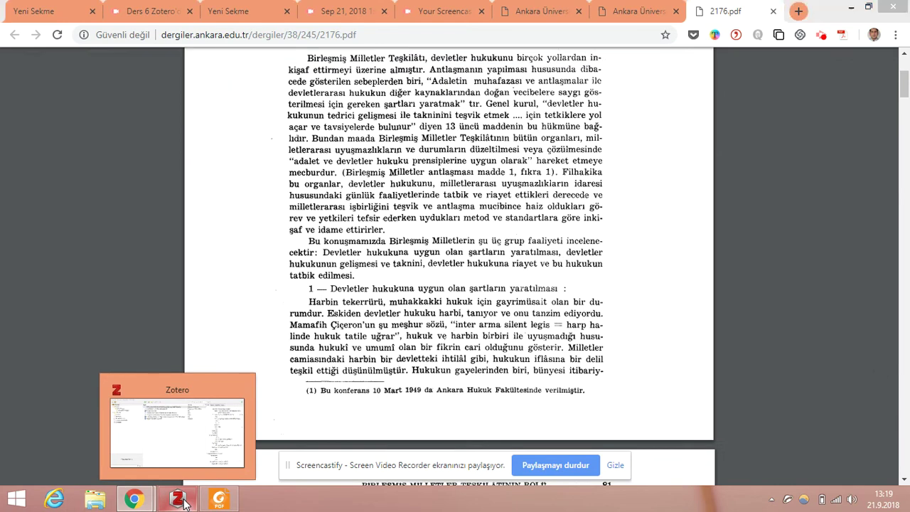
{"action": "left_click", "coordinate": [183, 504]}
{"action": "left_click", "coordinate": [292, 99]}
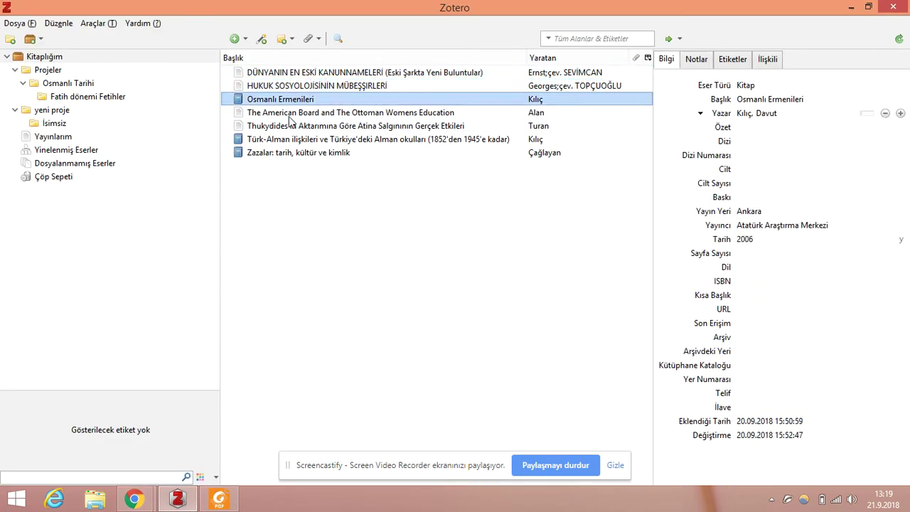
{"action": "left_click", "coordinate": [302, 153]}
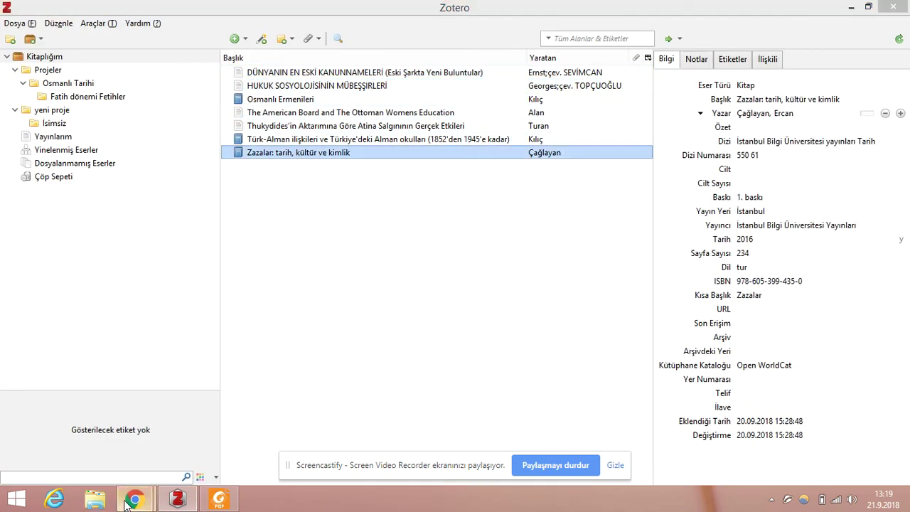
Switch back to Chrome and download the PDF to the desktop (Masaüstü) under the file name 2176
{"action": "mouse_move", "coordinate": [134, 499]}
{"action": "left_click", "coordinate": [121, 462]}
{"action": "left_click_drag", "start_coordinate": [434, 158], "coordinate": [441, 146]}
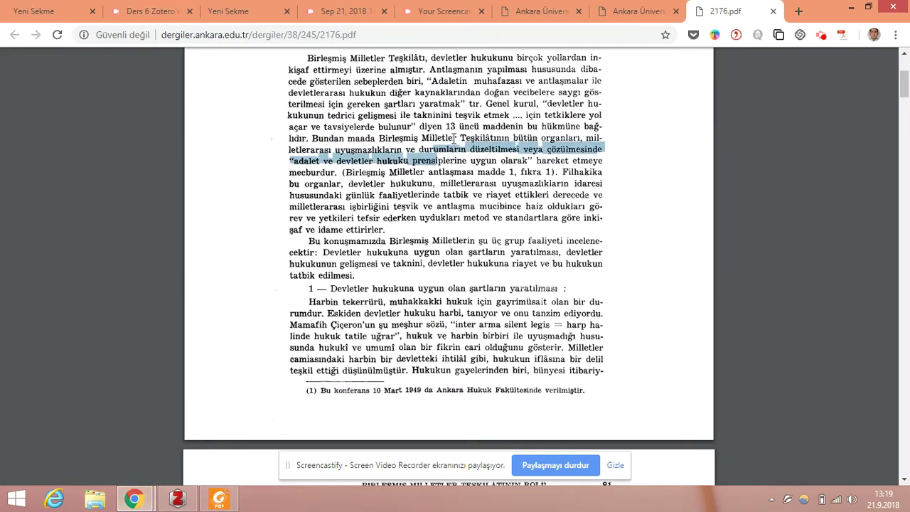
{"action": "left_click", "coordinate": [455, 136]}
{"action": "left_click", "coordinate": [832, 67]}
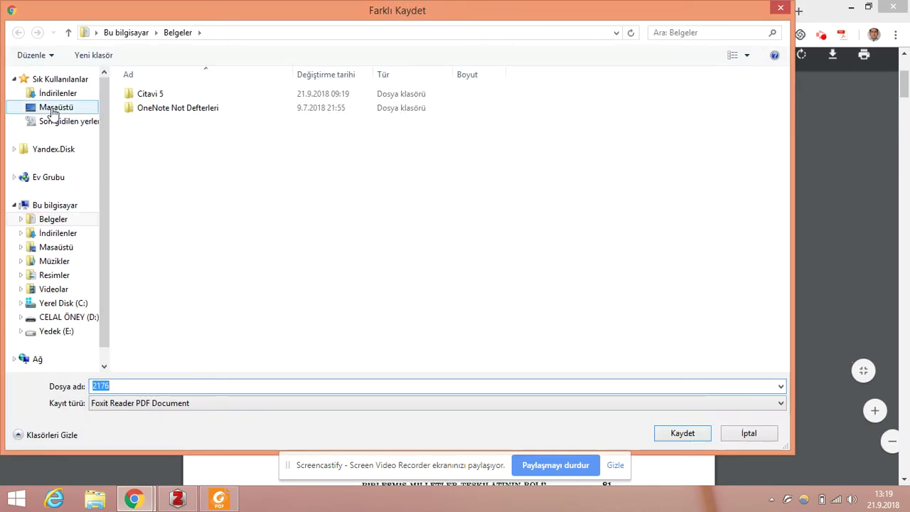
{"action": "left_click", "coordinate": [57, 108]}
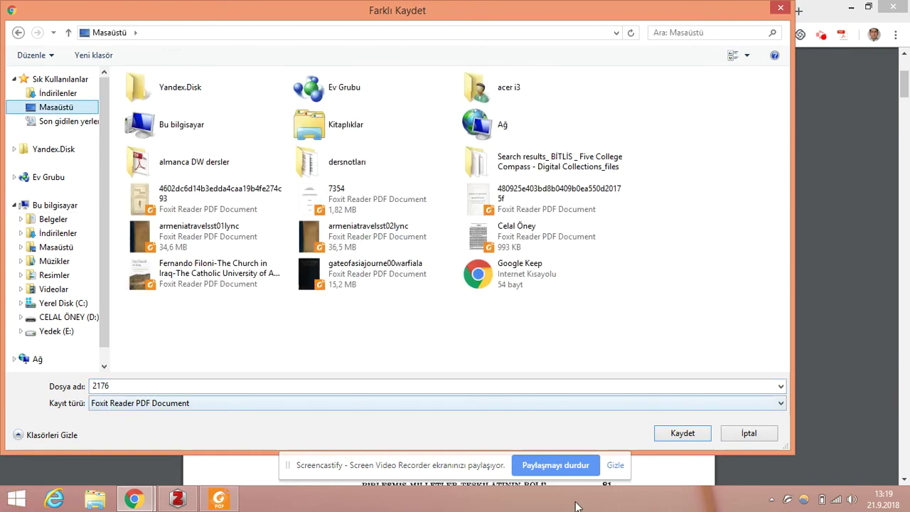
{"action": "left_click", "coordinate": [679, 435]}
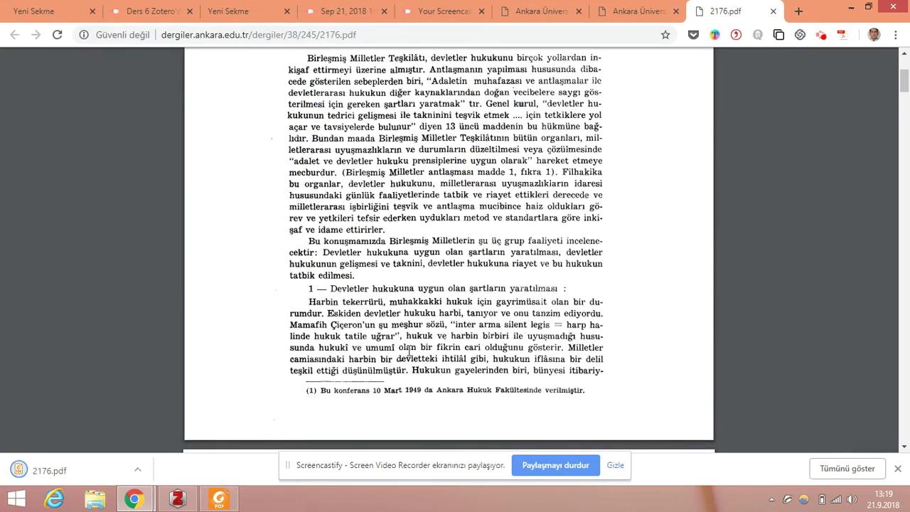
Switch to Zotero and attach a stored copy of the desktop file 2176 to the item "DÜNYANIN EN ESKİ KANUNNAMELERİ"
{"action": "left_click", "coordinate": [190, 502]}
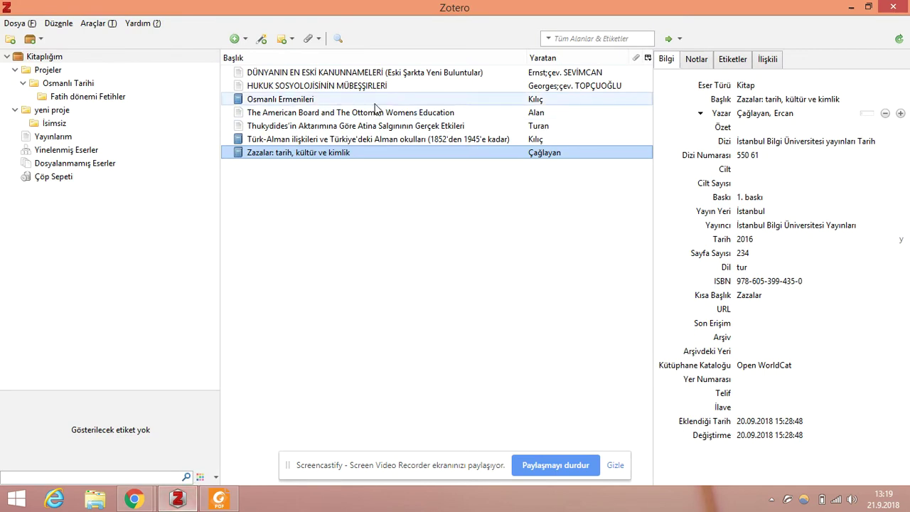
{"action": "left_click", "coordinate": [349, 74]}
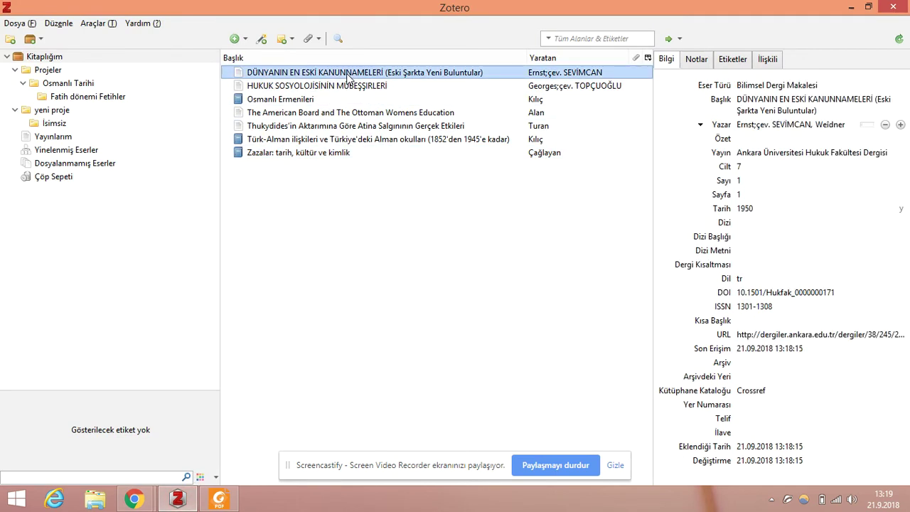
{"action": "right_click", "coordinate": [384, 73]}
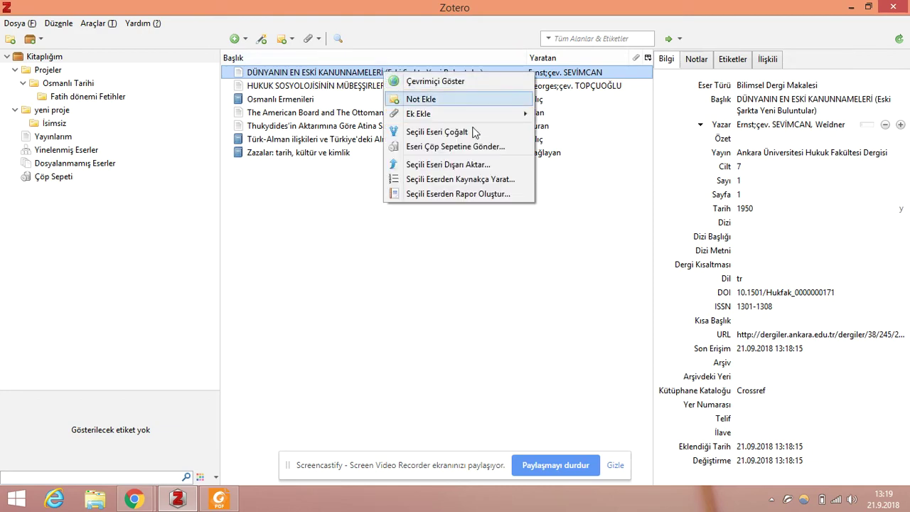
{"action": "mouse_move", "coordinate": [453, 115]}
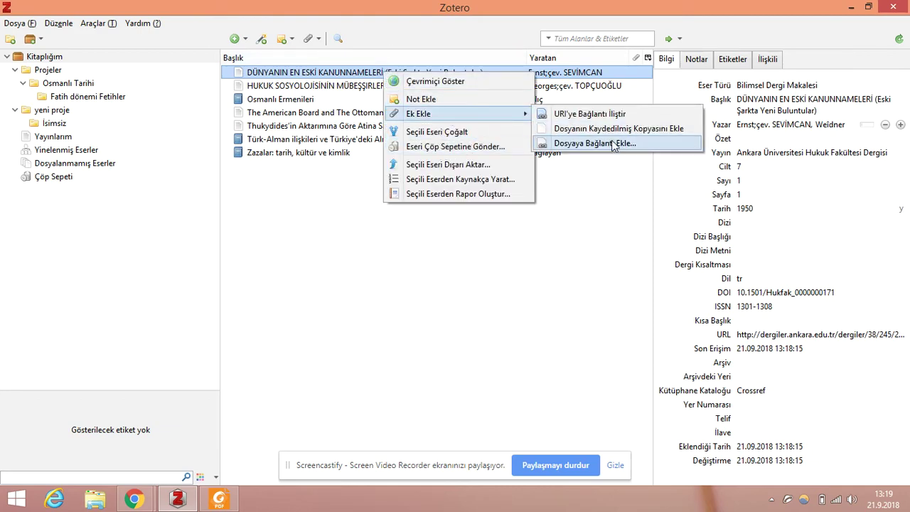
{"action": "left_click", "coordinate": [613, 129]}
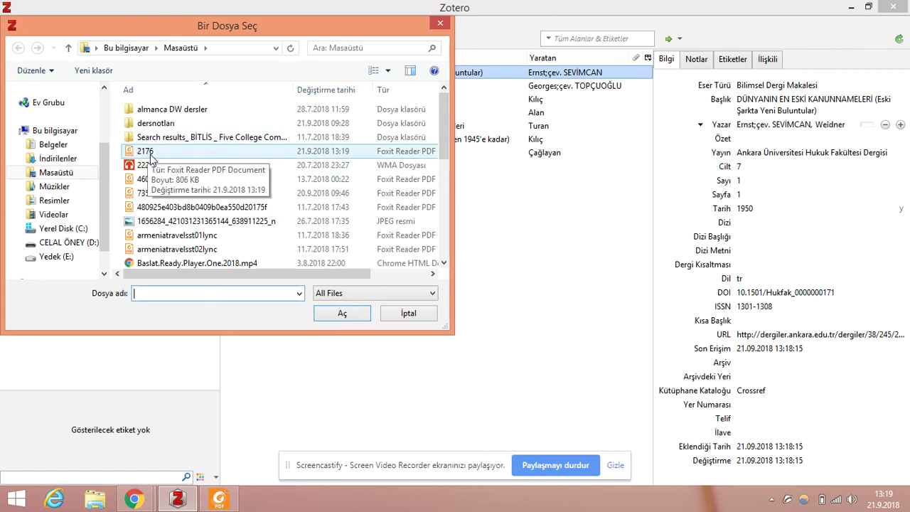
{"action": "left_click", "coordinate": [147, 152]}
{"action": "left_click", "coordinate": [342, 313]}
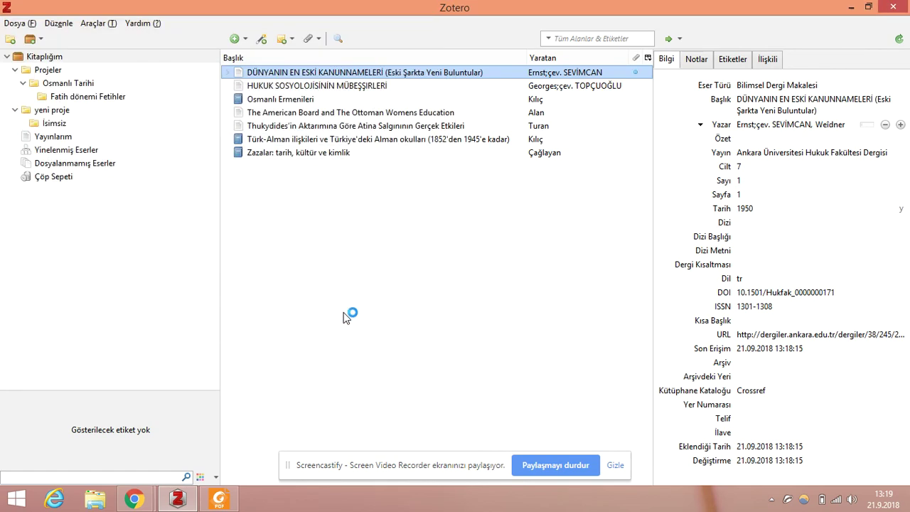
Open the PDF attached to "DÜNYANIN EN ESKİ KANUNNAMELERİ" in Foxit Reader, skim its pages, and return to the Zotero library
{"action": "left_click", "coordinate": [232, 74]}
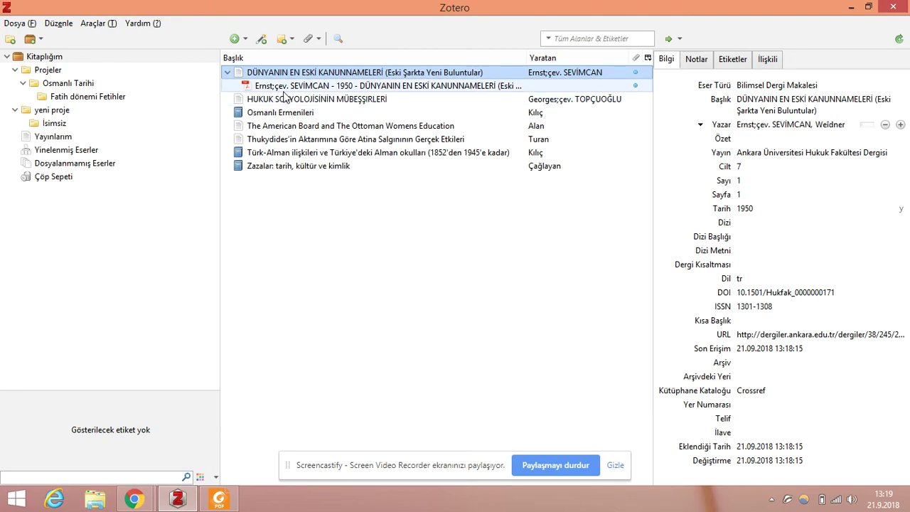
{"action": "double_click", "coordinate": [384, 86]}
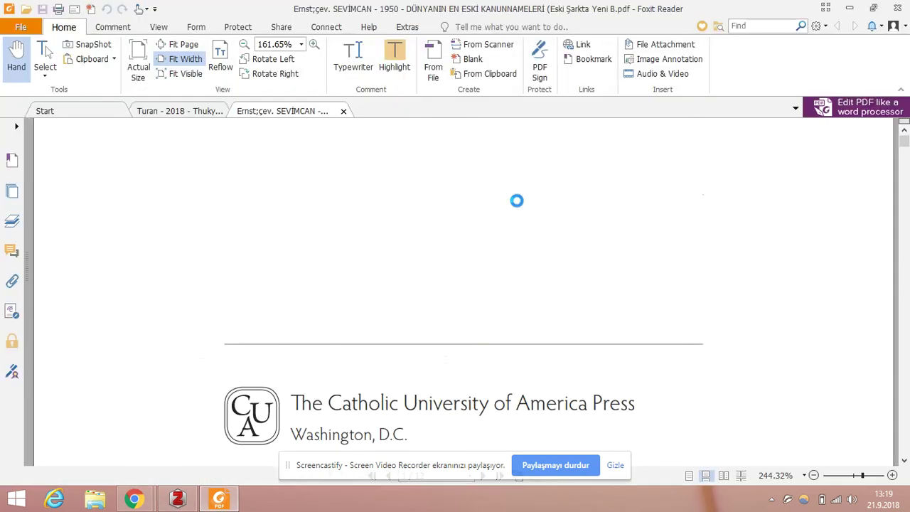
{"action": "scroll", "coordinate": [455, 233], "scroll_direction": "down", "scroll_amount": 3}
{"action": "scroll", "coordinate": [460, 235], "scroll_direction": "down", "scroll_amount": 15}
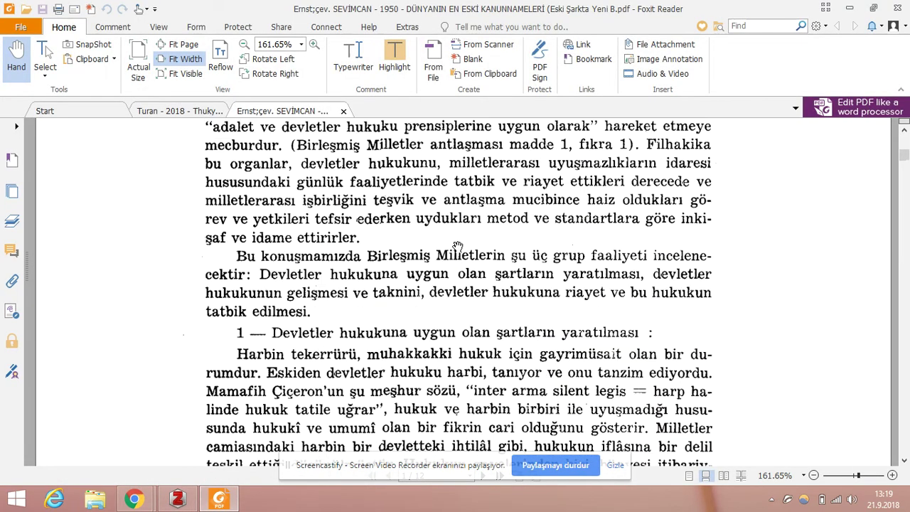
{"action": "scroll", "coordinate": [459, 249], "scroll_direction": "up", "scroll_amount": 15}
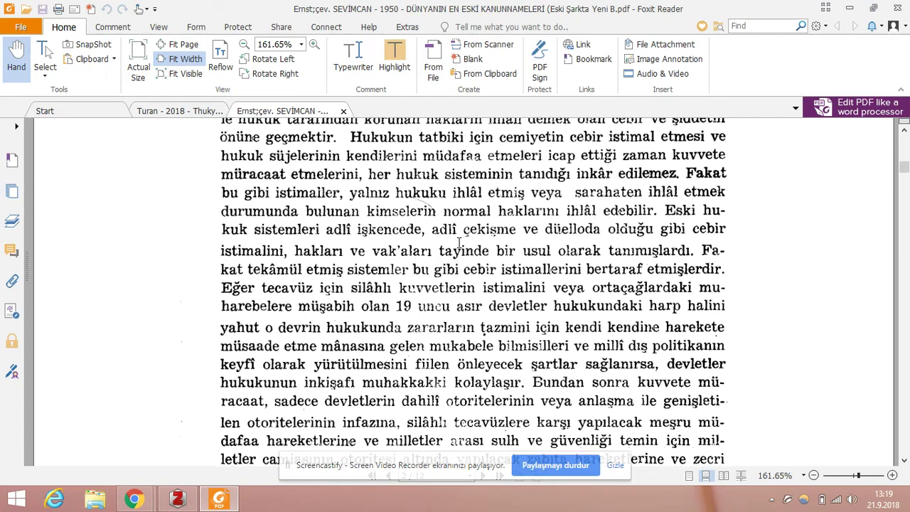
{"action": "left_click", "coordinate": [850, 8]}
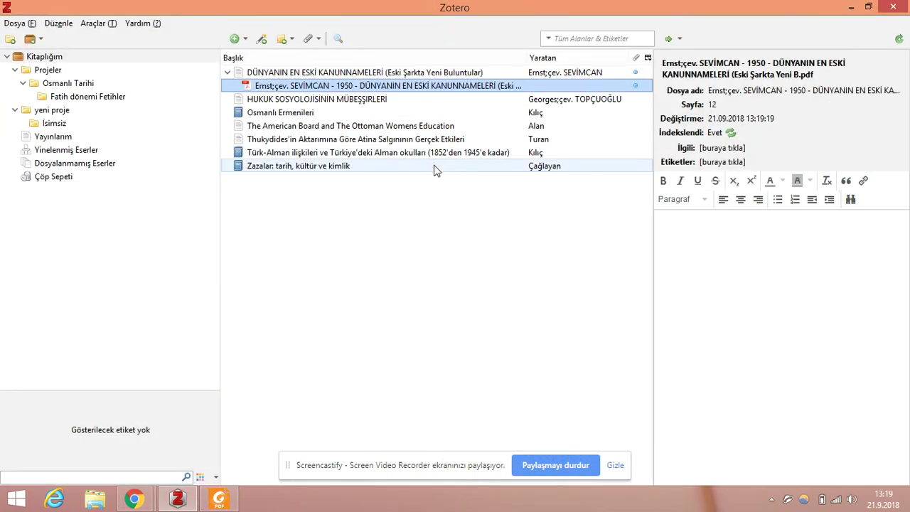